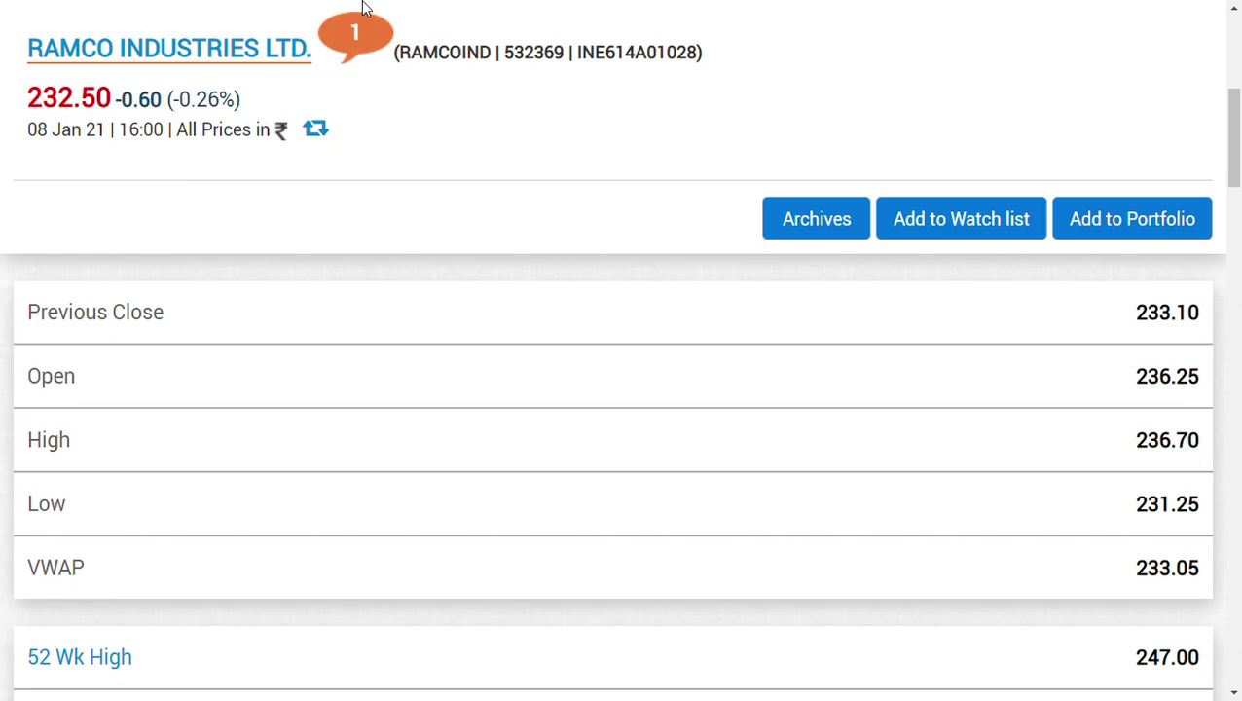
# - Open the financial results of Ramco Industries Ltd. from its BSE stock page
pyautogui.scroll(-5, 362, 5)
pyautogui.scroll(-1, 457, 263)
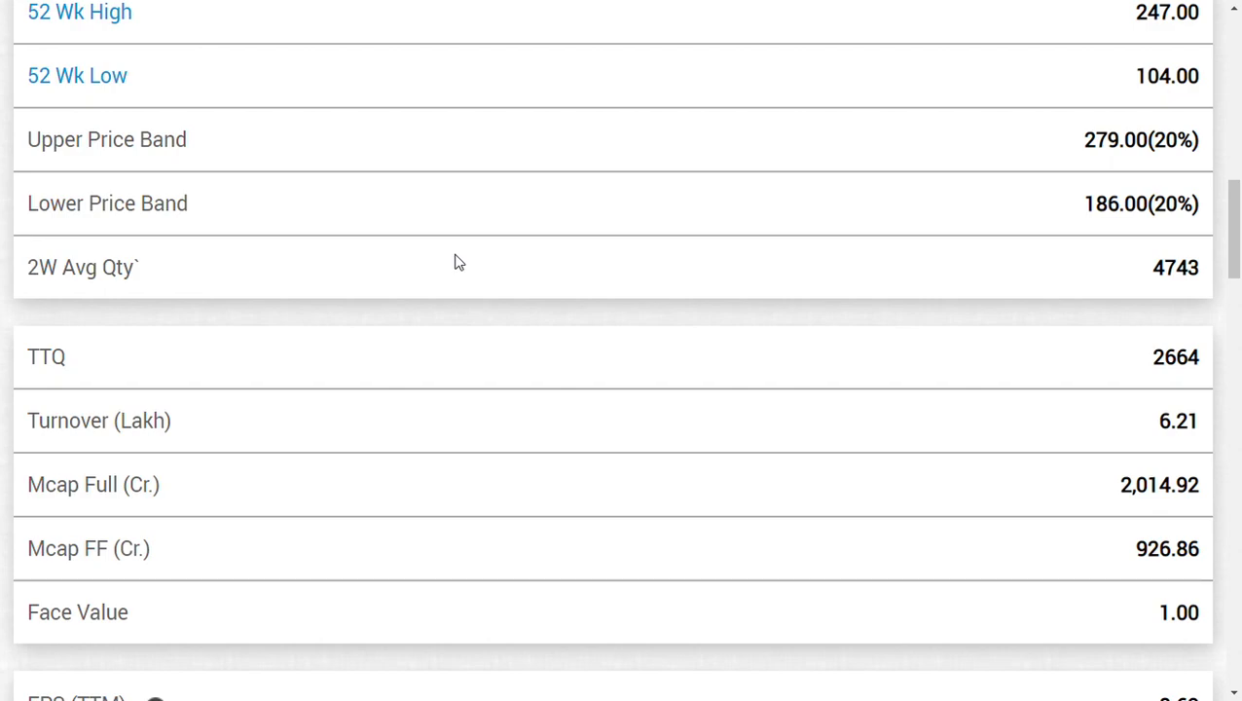
pyautogui.scroll(-10, 457, 262)
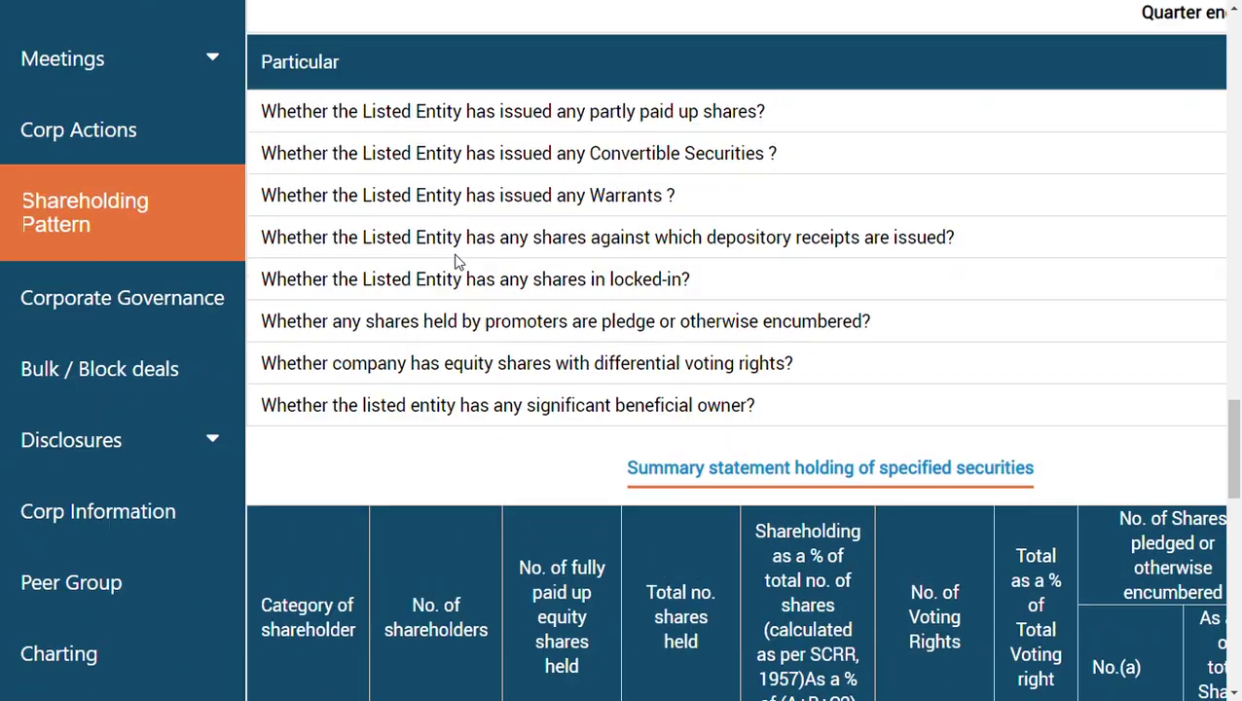
pyautogui.scroll(4, 457, 262)
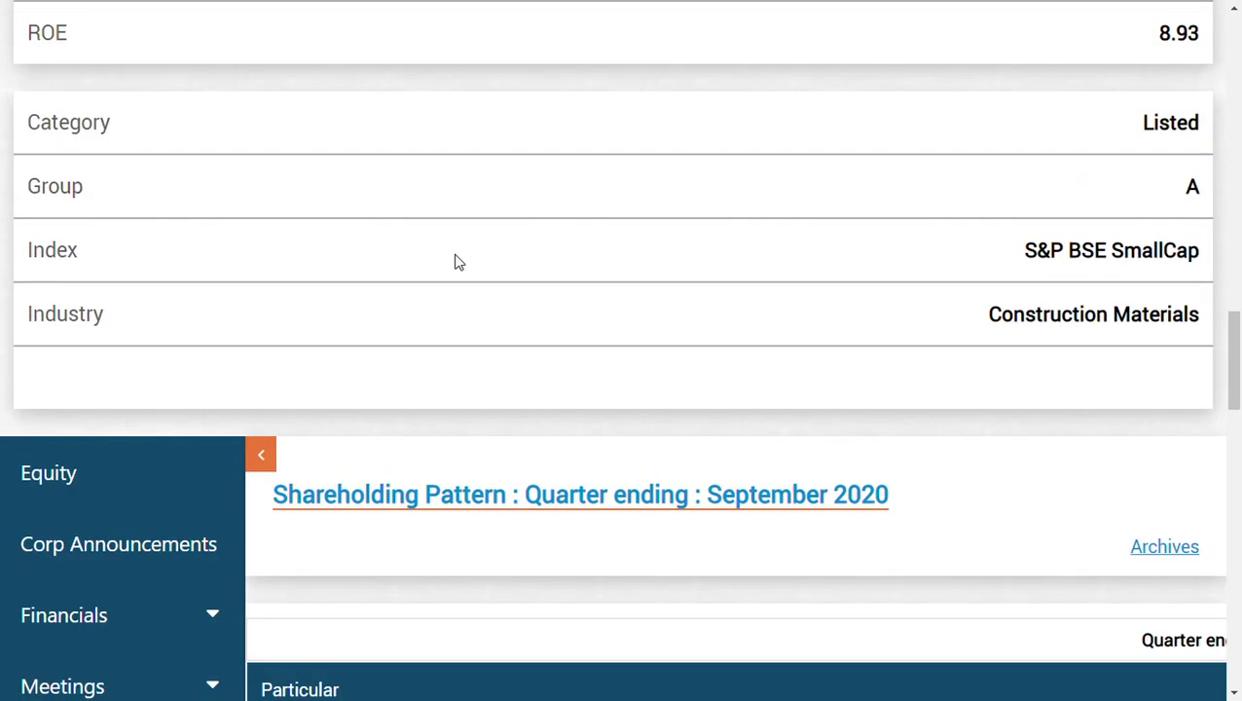
pyautogui.click(234, 469)
pyautogui.scroll(-3, 196, 563)
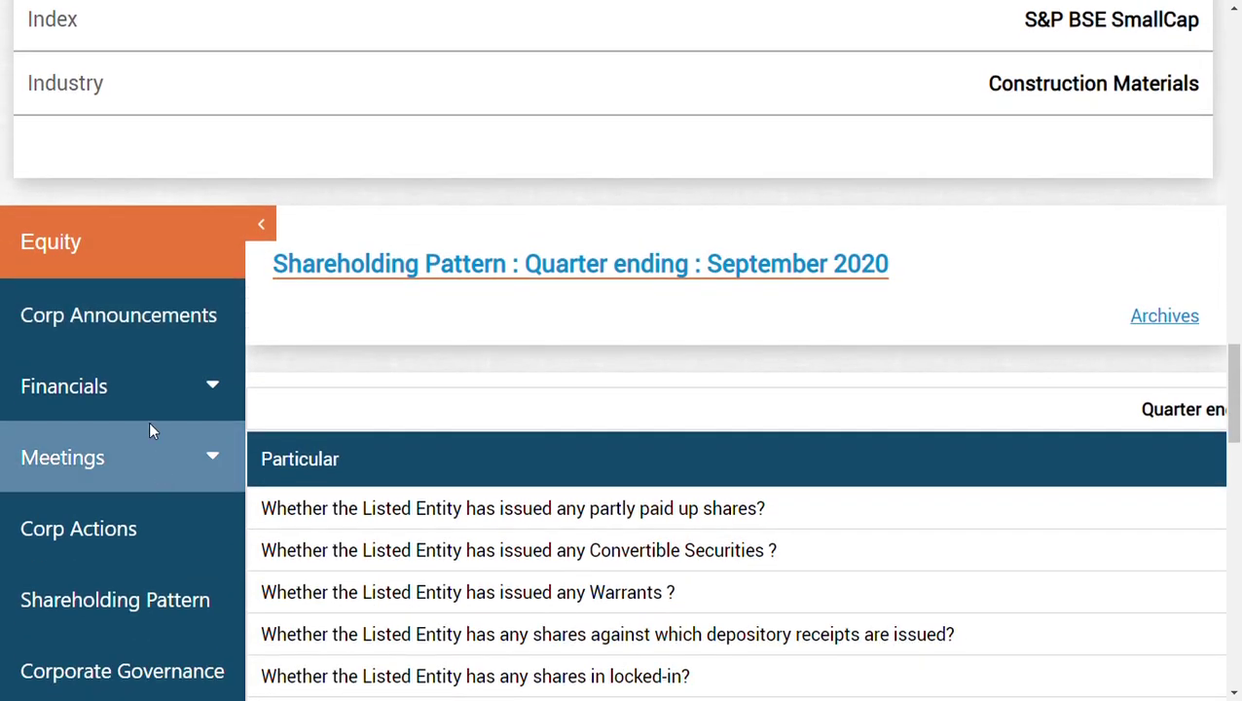
pyautogui.click(145, 392)
pyautogui.click(152, 467)
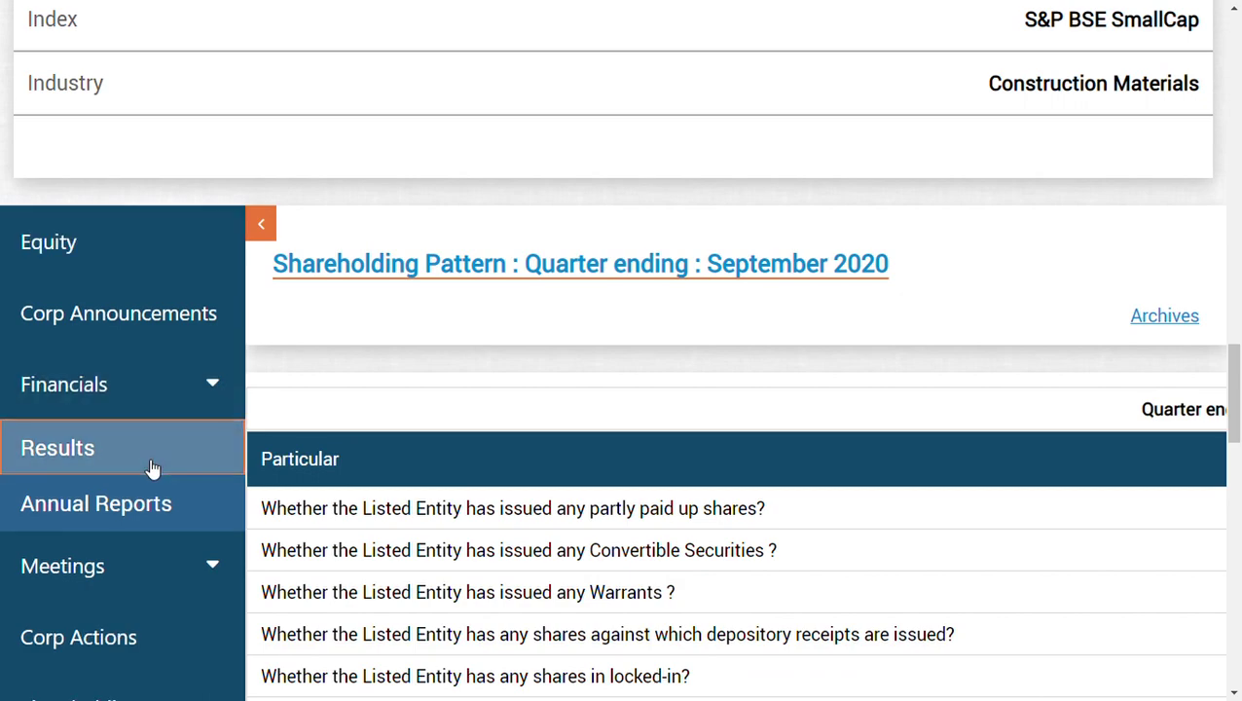
# - Display the annual trends and examine the yearly income statement figures for 2016 to 2020
pyautogui.scroll(-9, 423, 504)
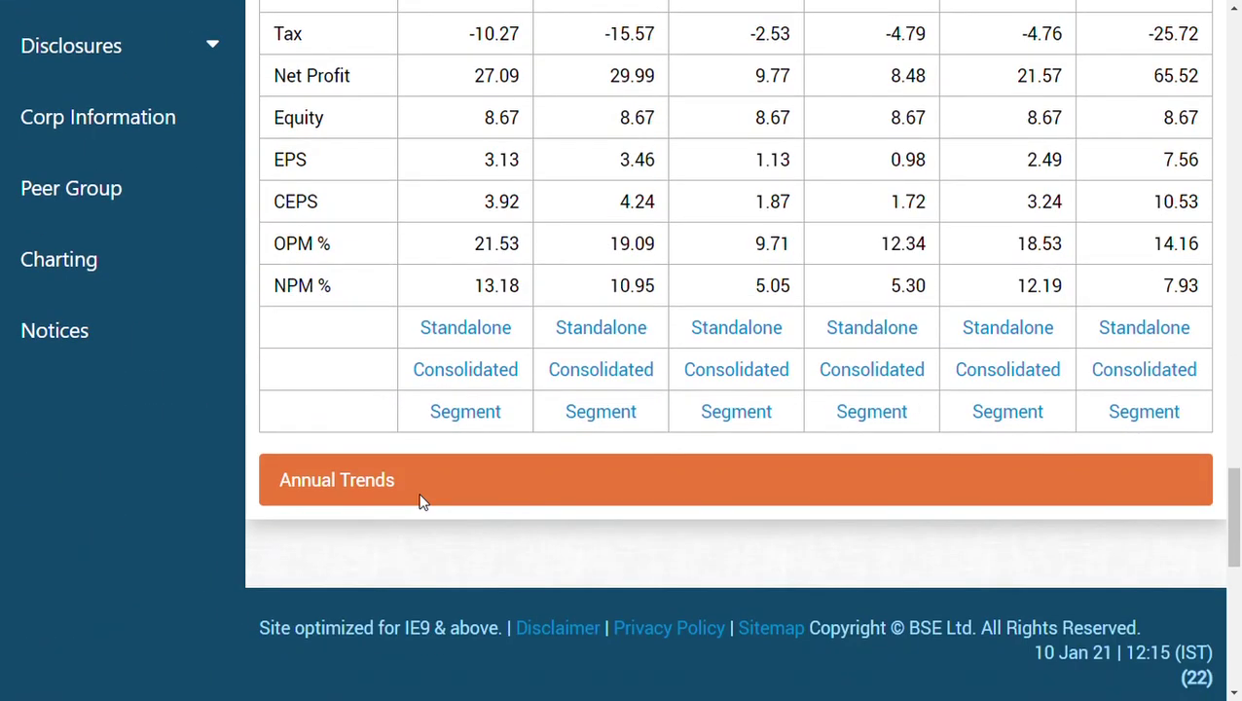
pyautogui.click(421, 473)
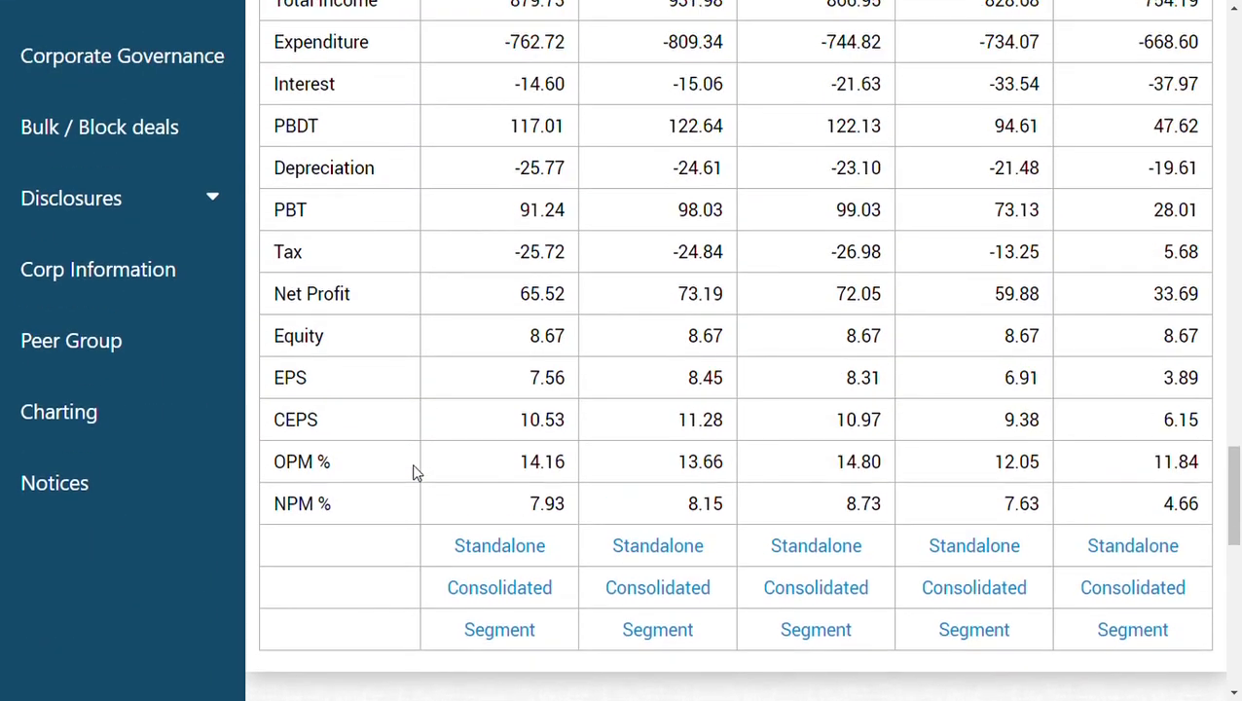
pyautogui.scroll(-1, 413, 473)
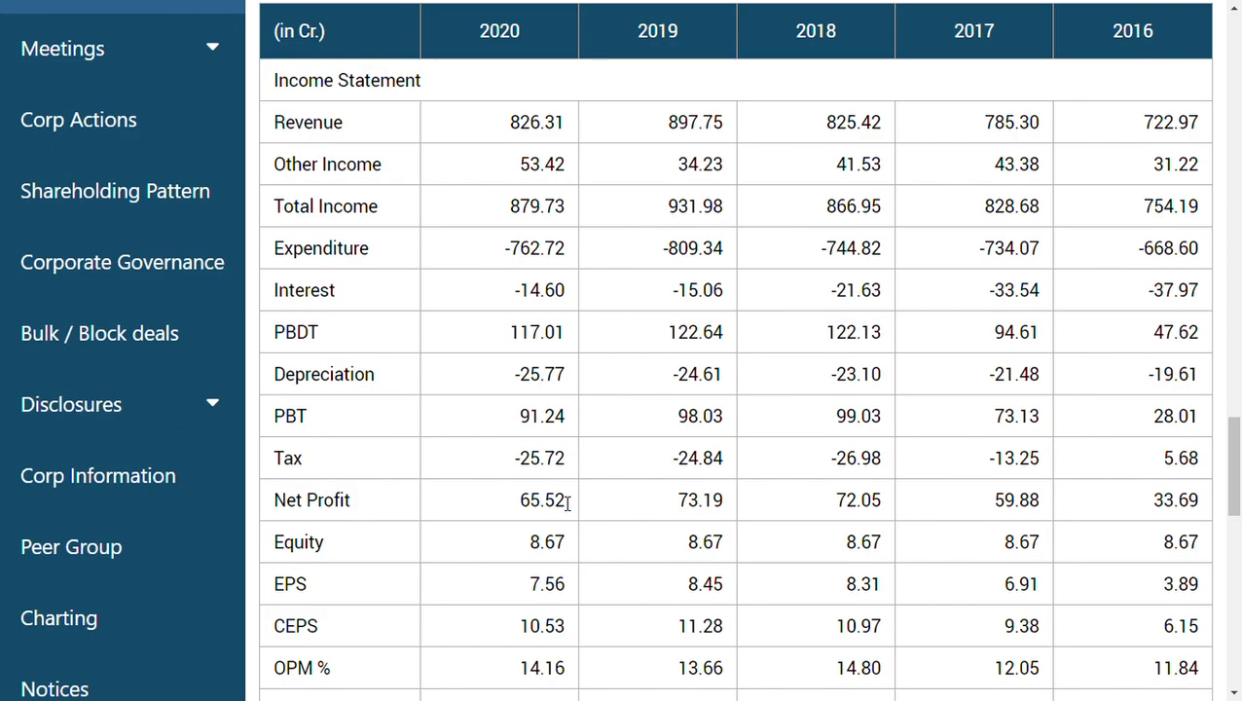
pyautogui.scroll(15, 567, 501)
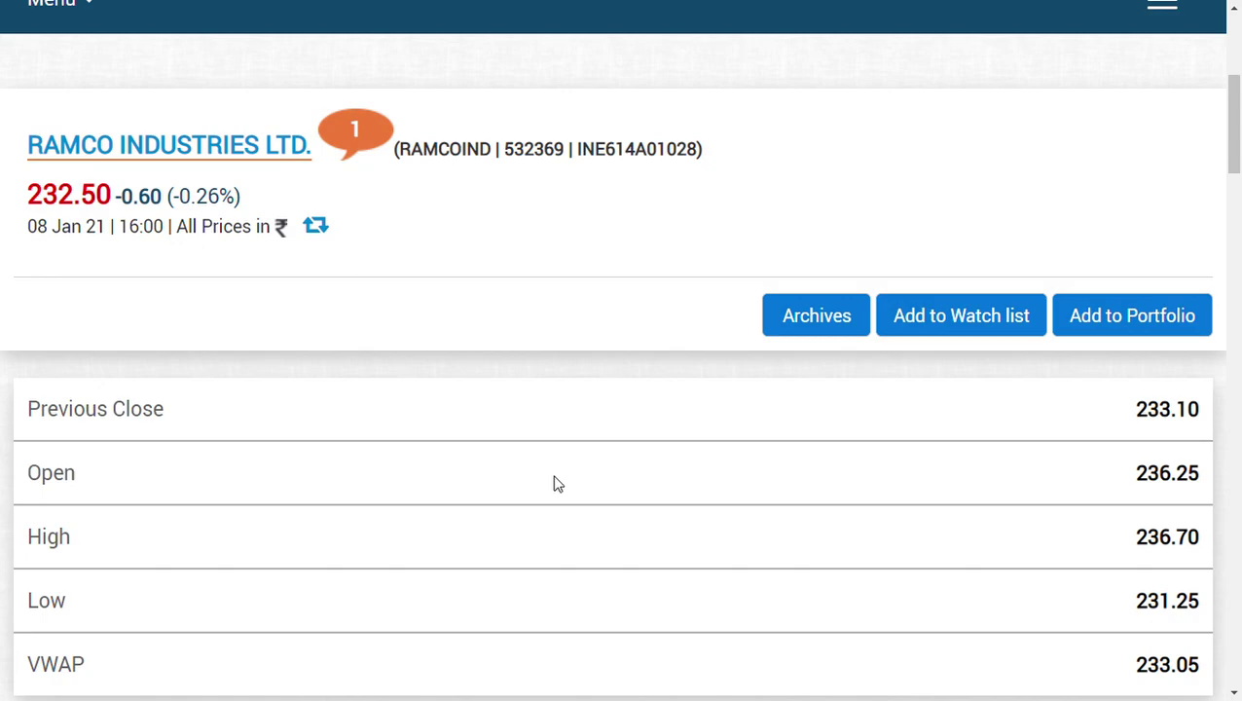
# - Switch to the Ramco Industries valuation spreadsheet in Google Sheets and examine the current market capital in E9
pyautogui.hotkey('ctrl', 'Tab')
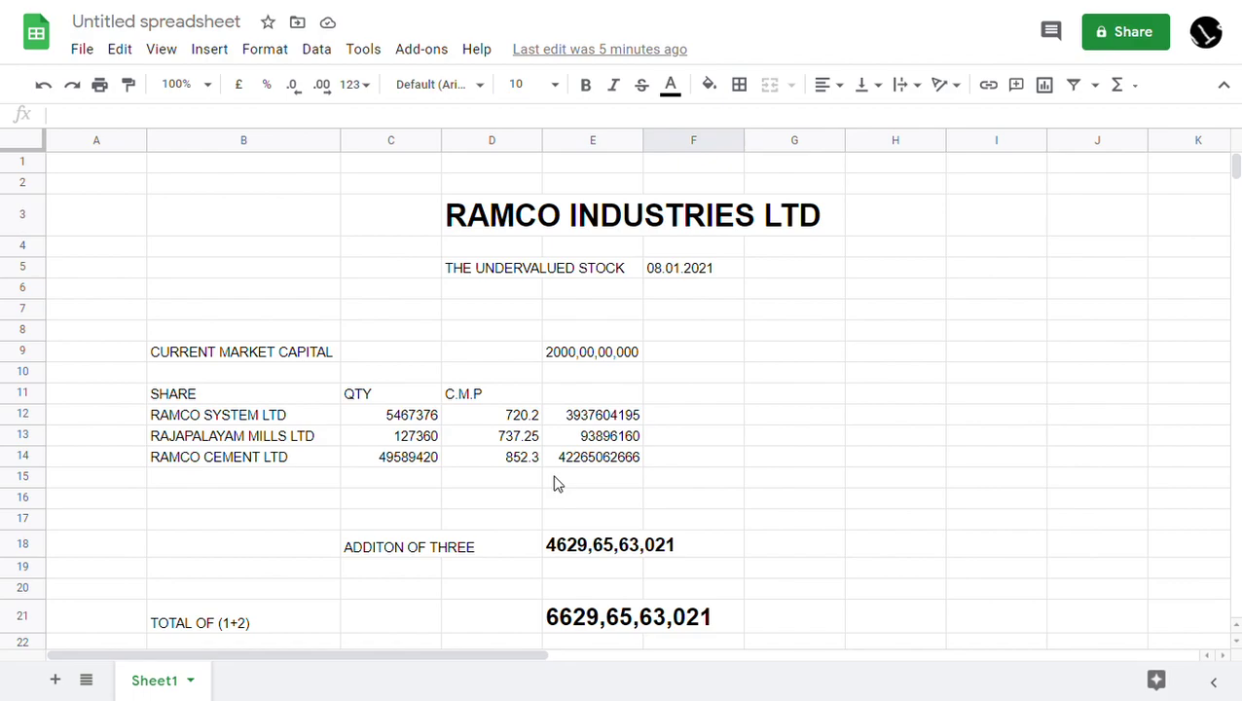
pyautogui.click(186, 336)
pyautogui.press('Down')
pyautogui.press('Right')
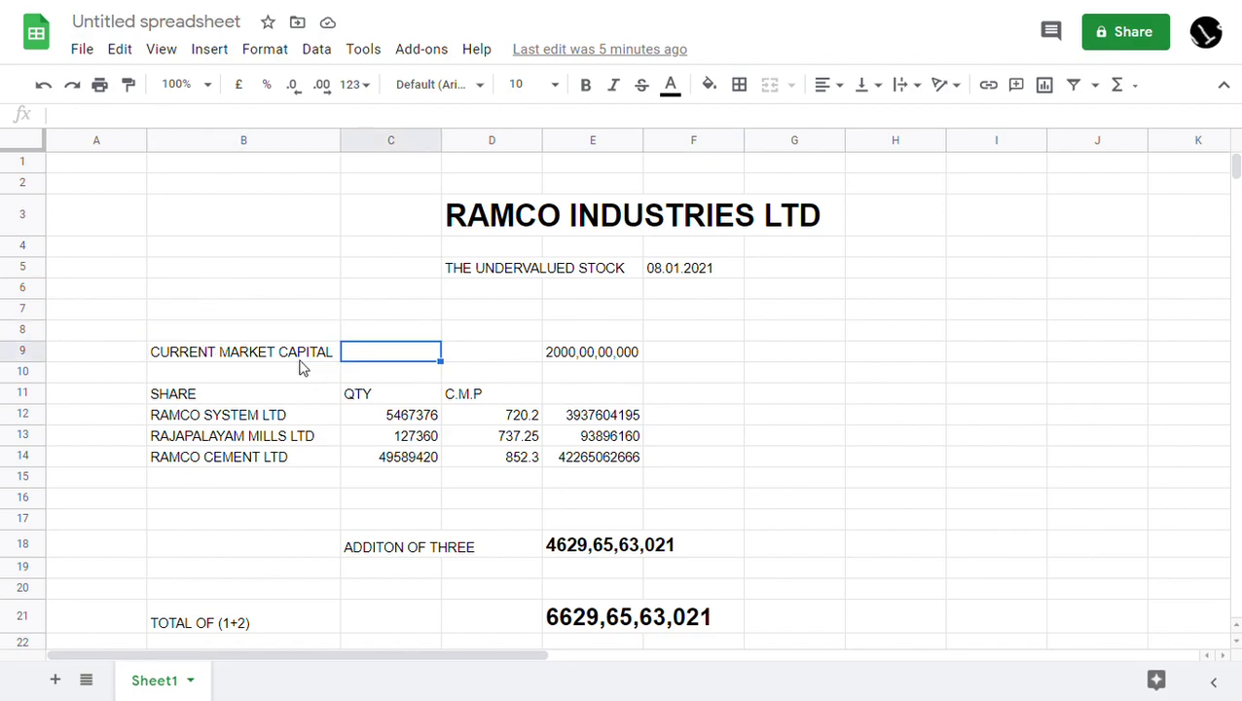
pyautogui.press('Right')
pyautogui.press('Right')
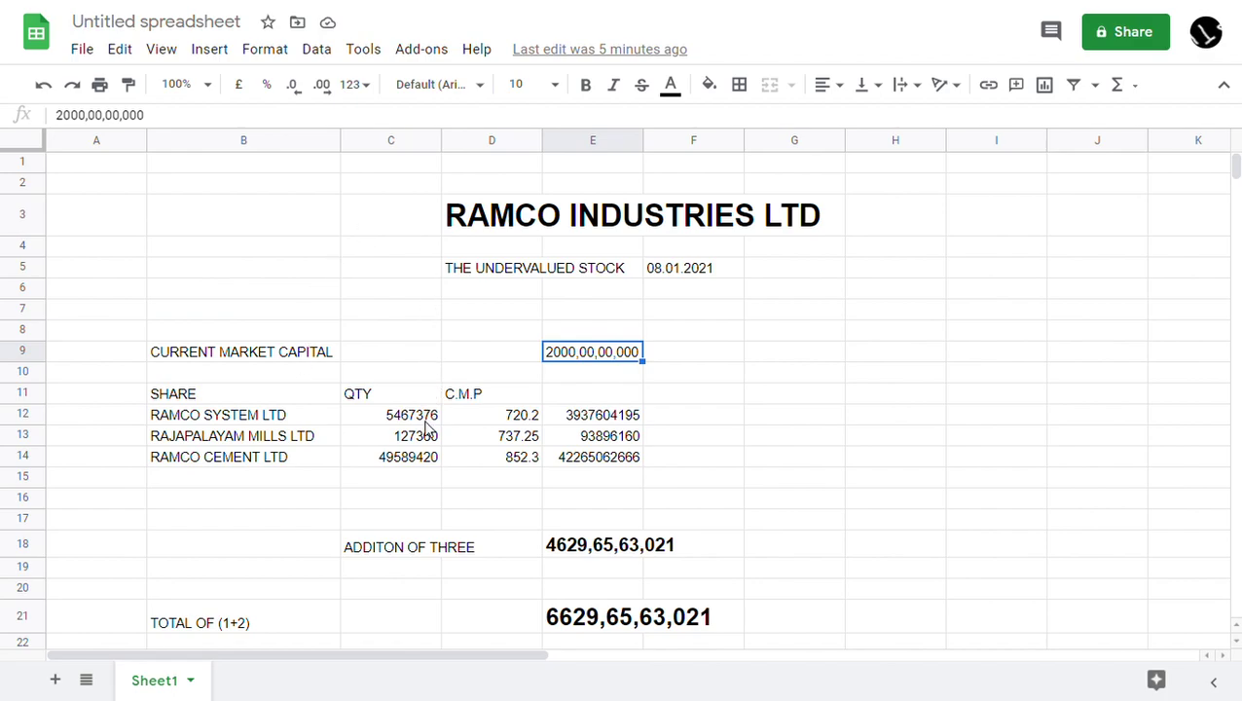
pyautogui.scroll(-3, 425, 428)
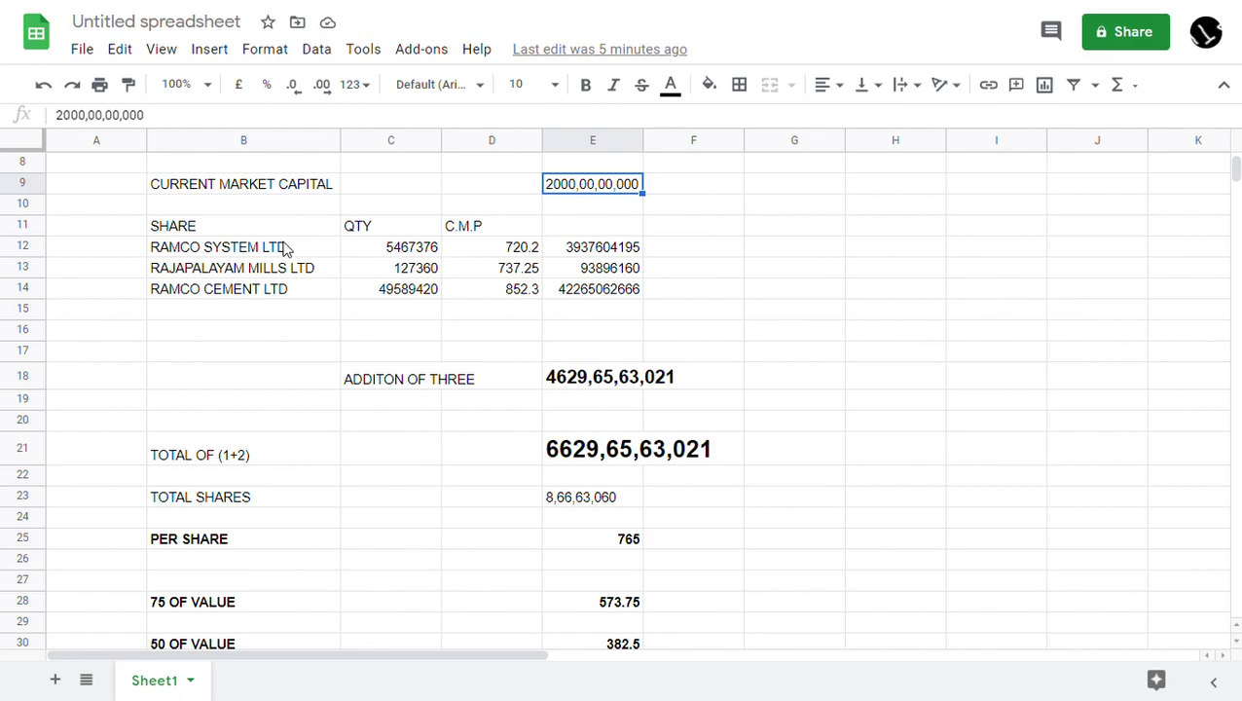
pyautogui.scroll(1, 285, 249)
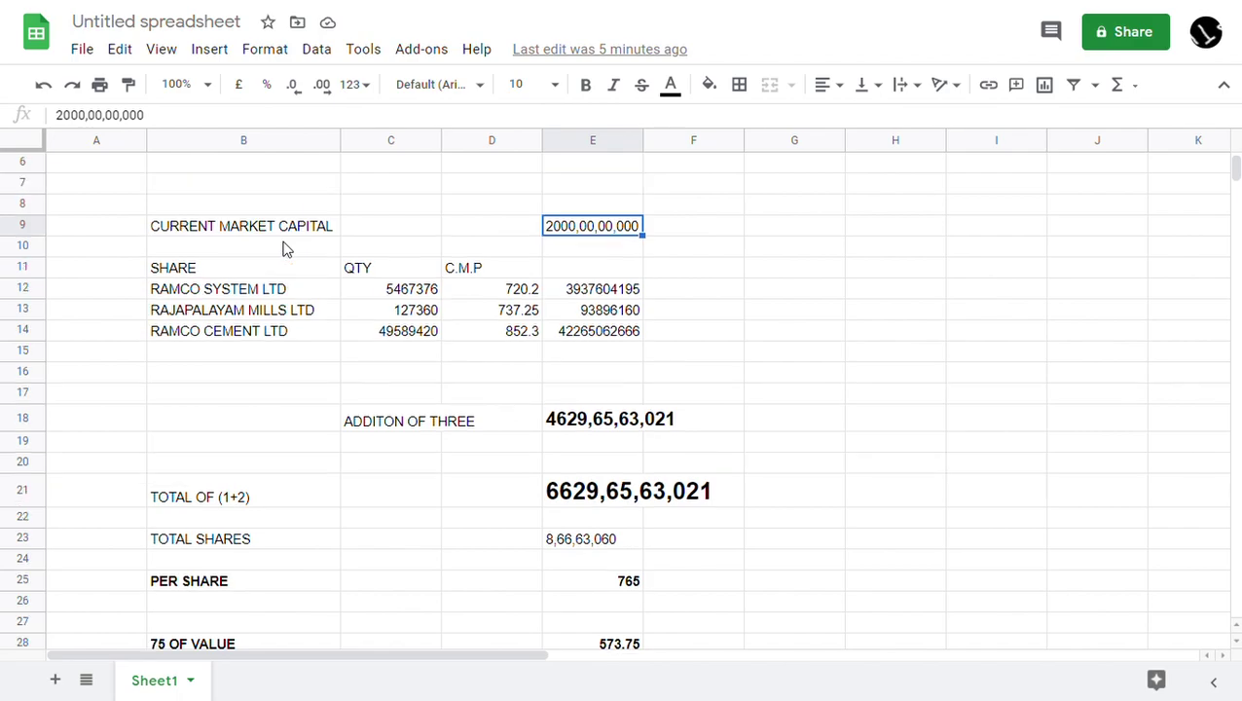
pyautogui.scroll(1, 285, 249)
pyautogui.scroll(1, 285, 249)
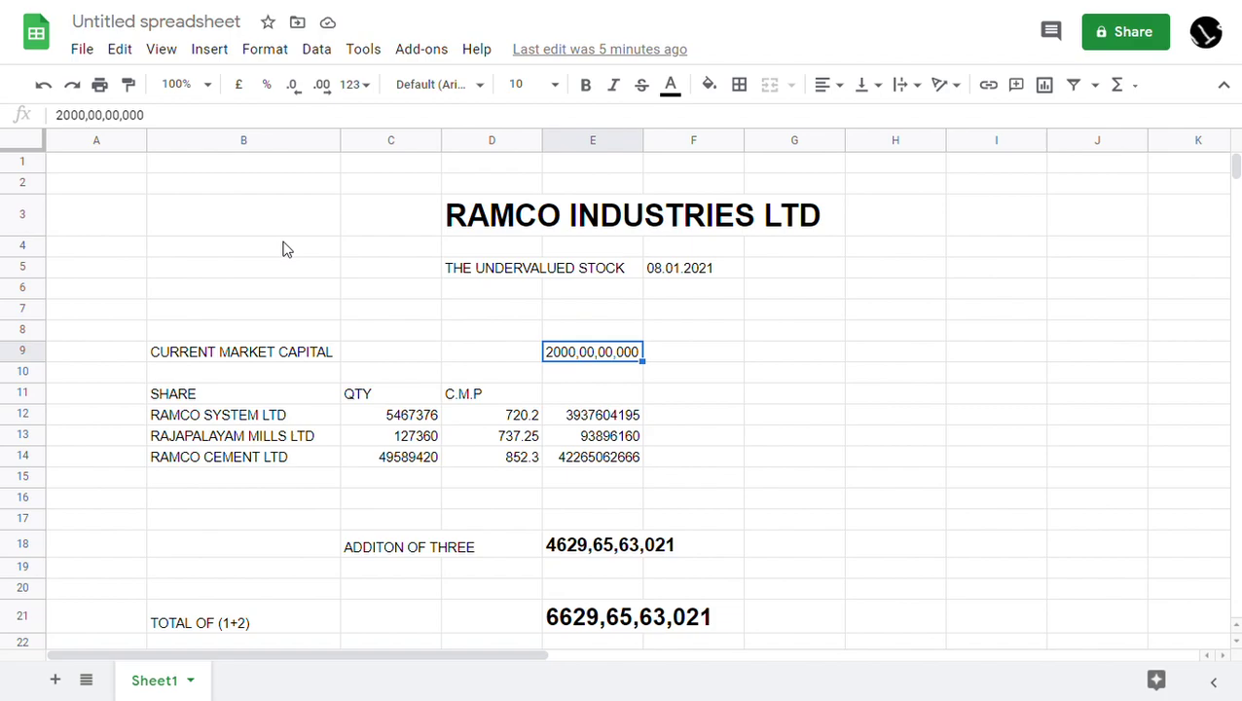
# - Examine the Ramco System Ltd holding in row 12, including quantity, market price and the formula behind its value
pyautogui.scroll(-4, 283, 249)
pyautogui.click(235, 233)
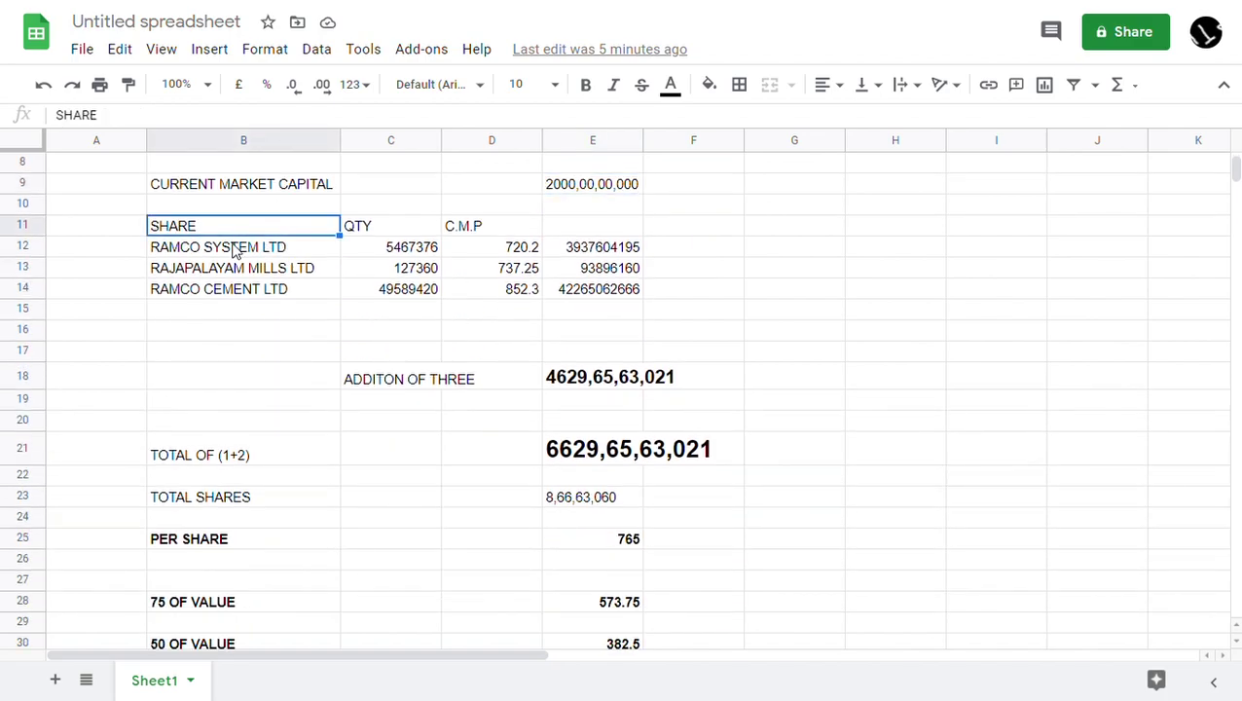
pyautogui.click(234, 251)
pyautogui.press('Right')
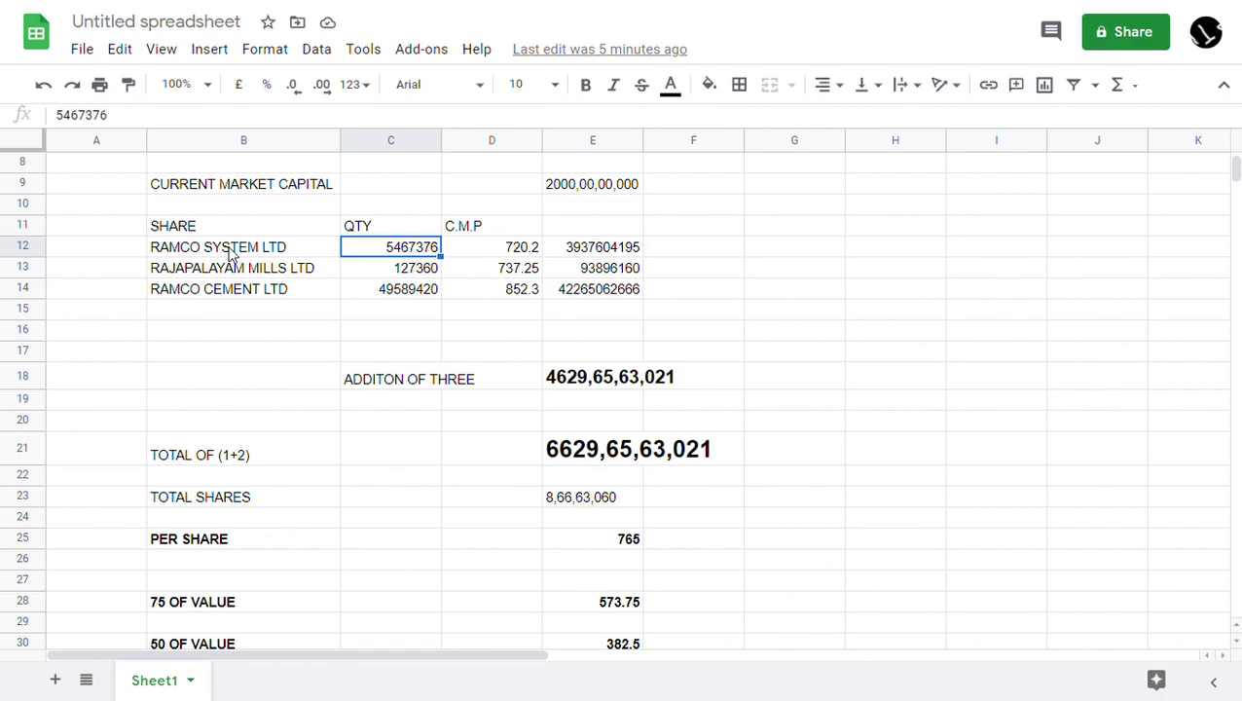
pyautogui.press('Right')
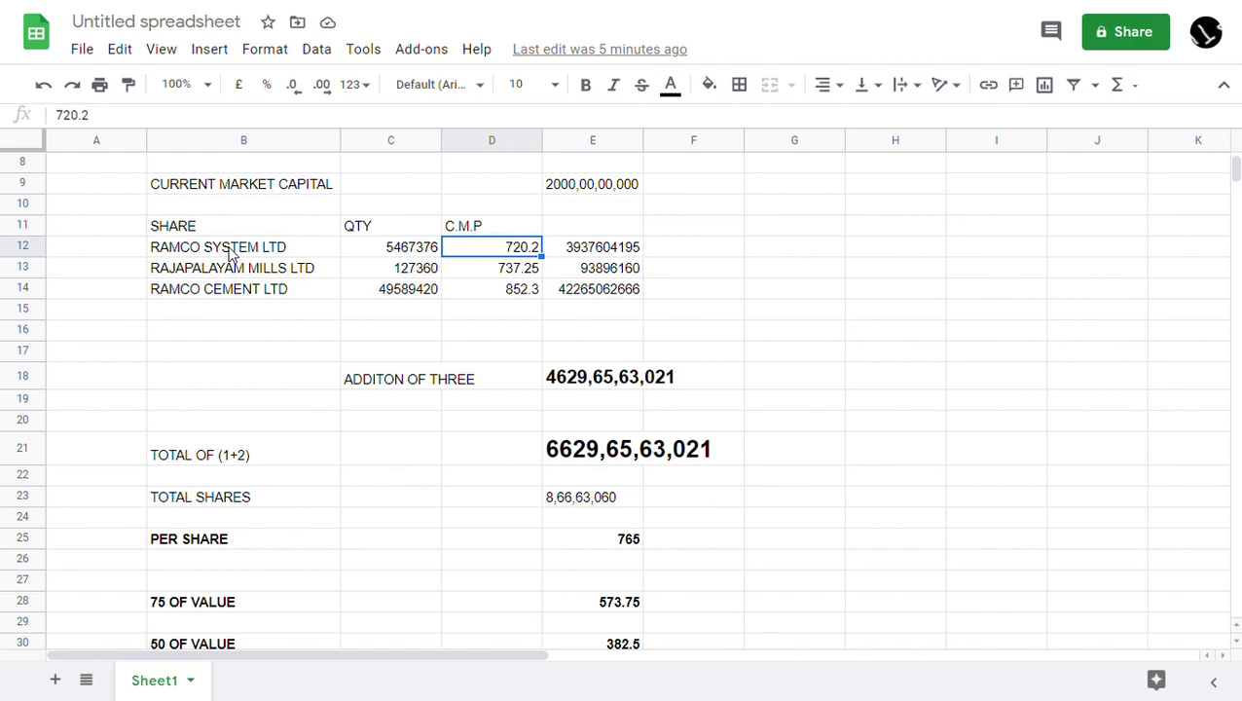
pyautogui.press('Right')
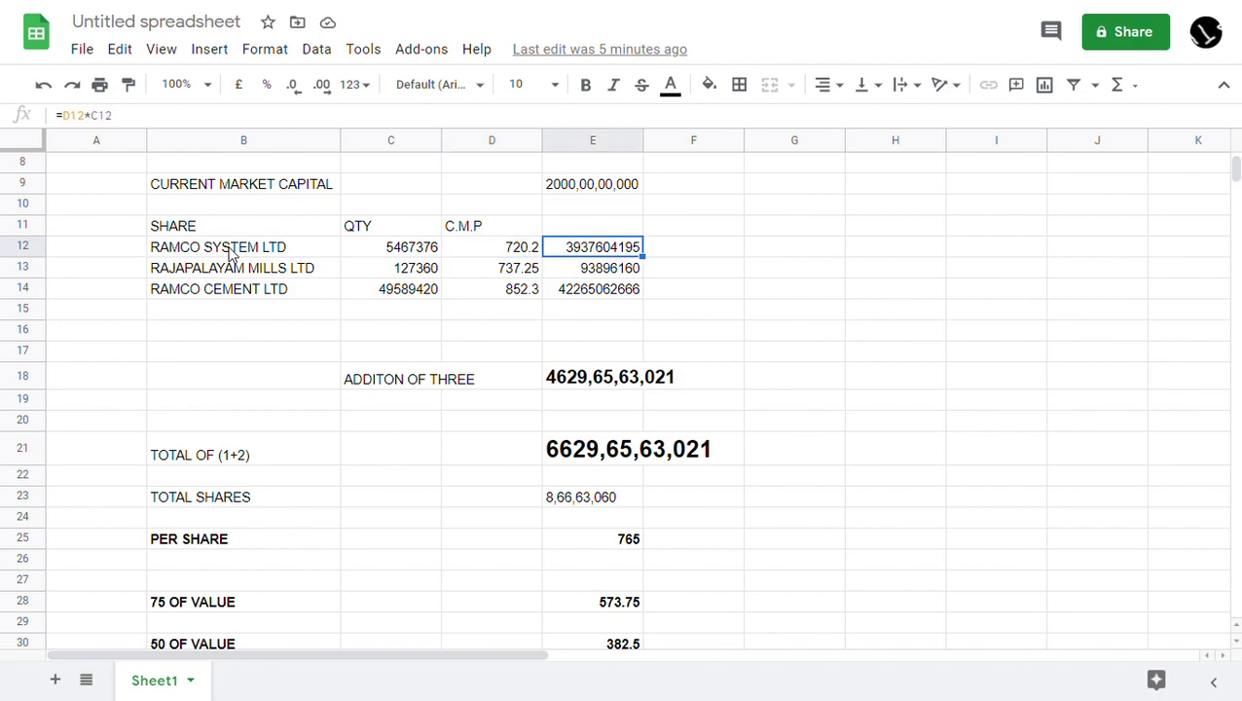
pyautogui.press('F2')
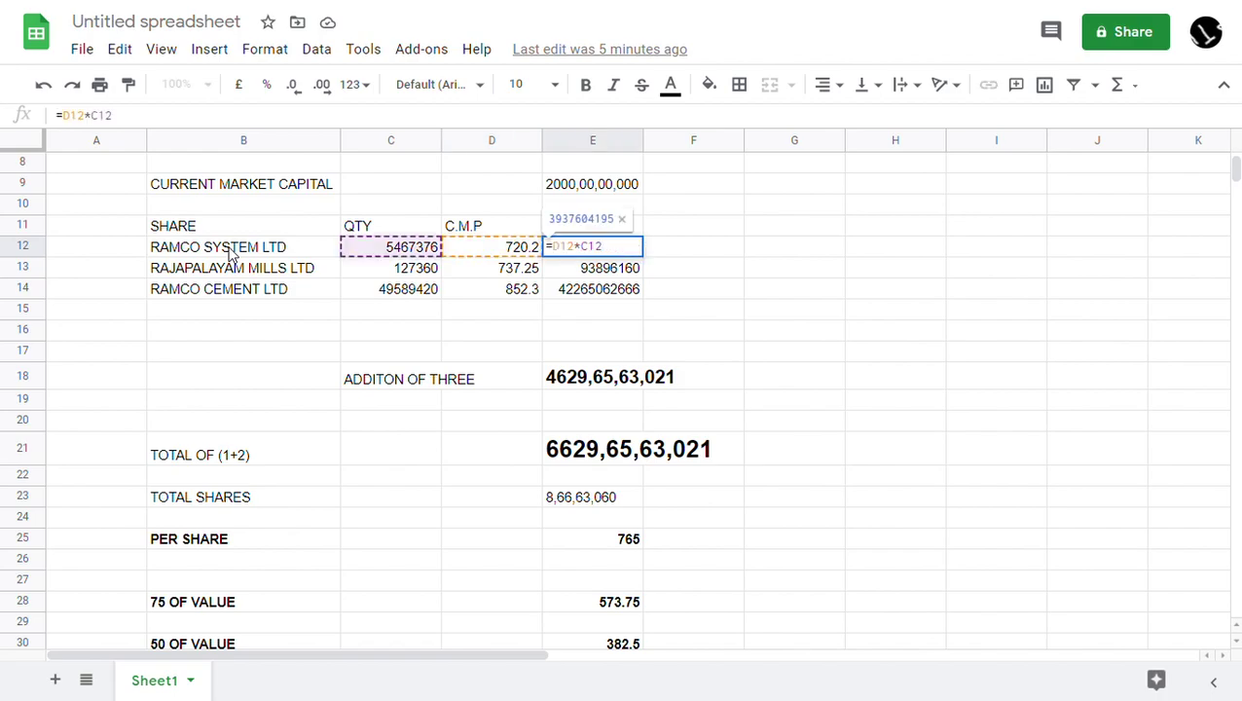
pyautogui.press('Escape')
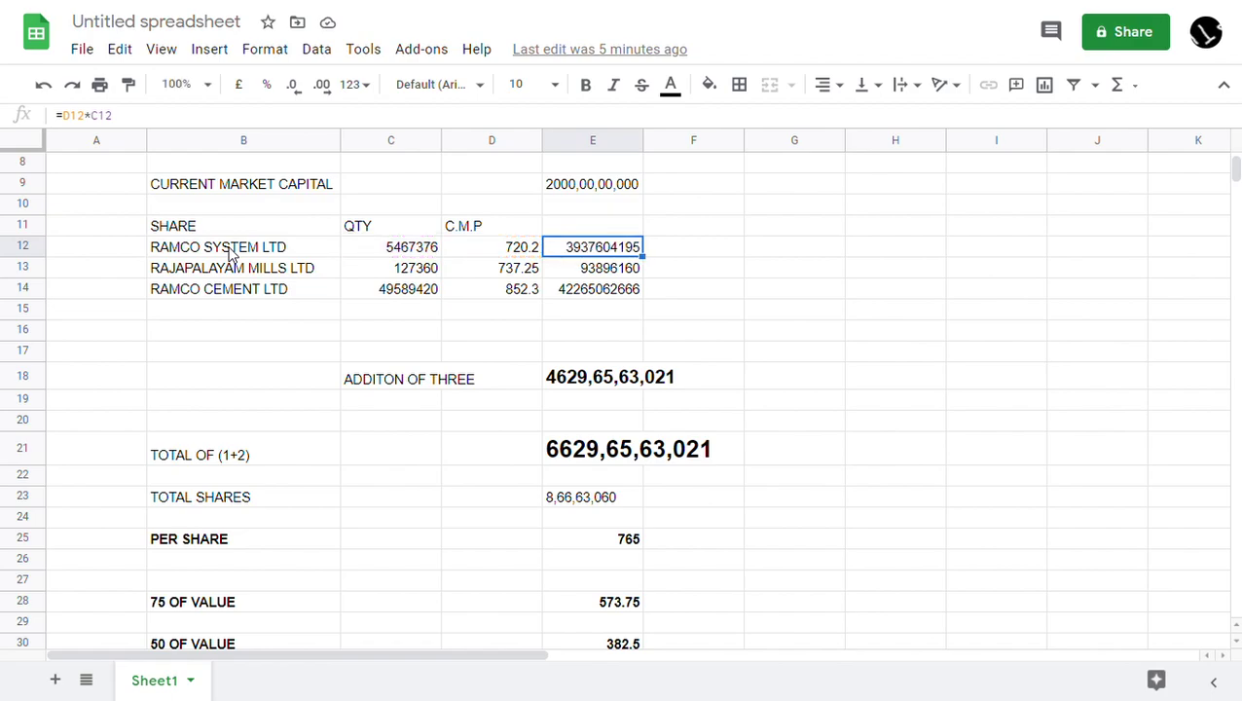
# - Examine the quantity, market price and value of the Rajapalayam Mills Ltd holding in row 13
pyautogui.press('Left')
pyautogui.press('Left')
pyautogui.press('Left')
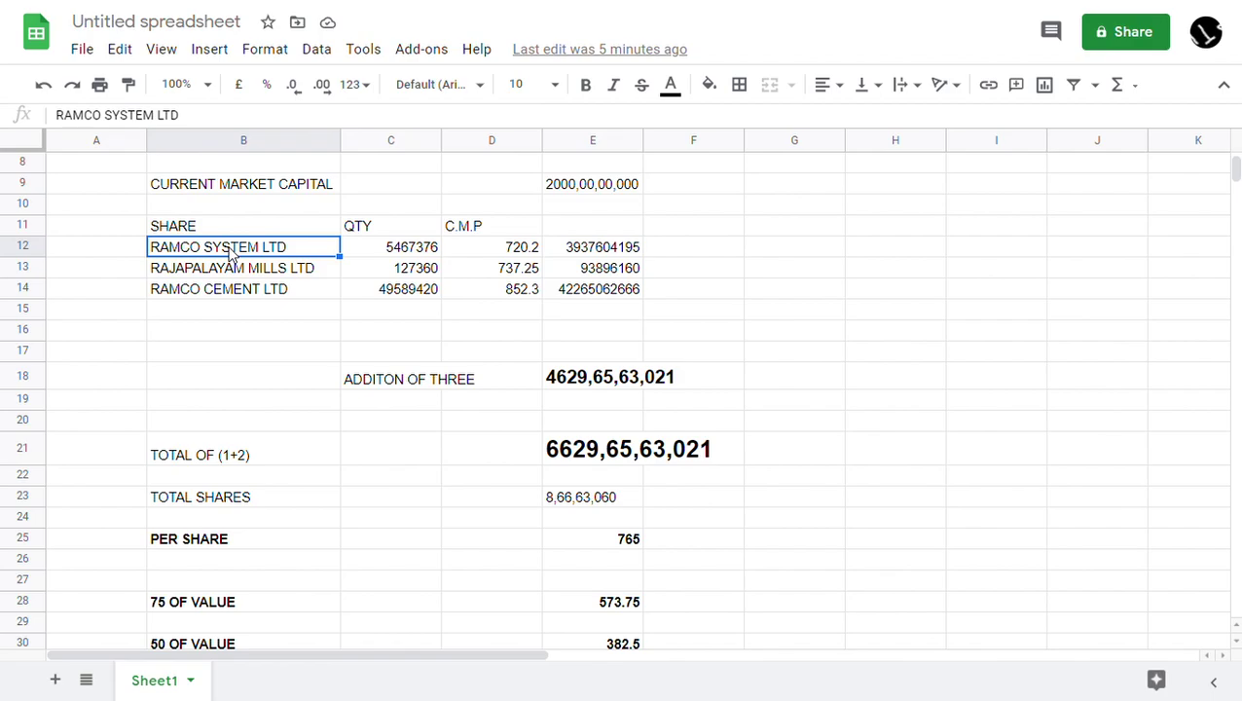
pyautogui.press('Down')
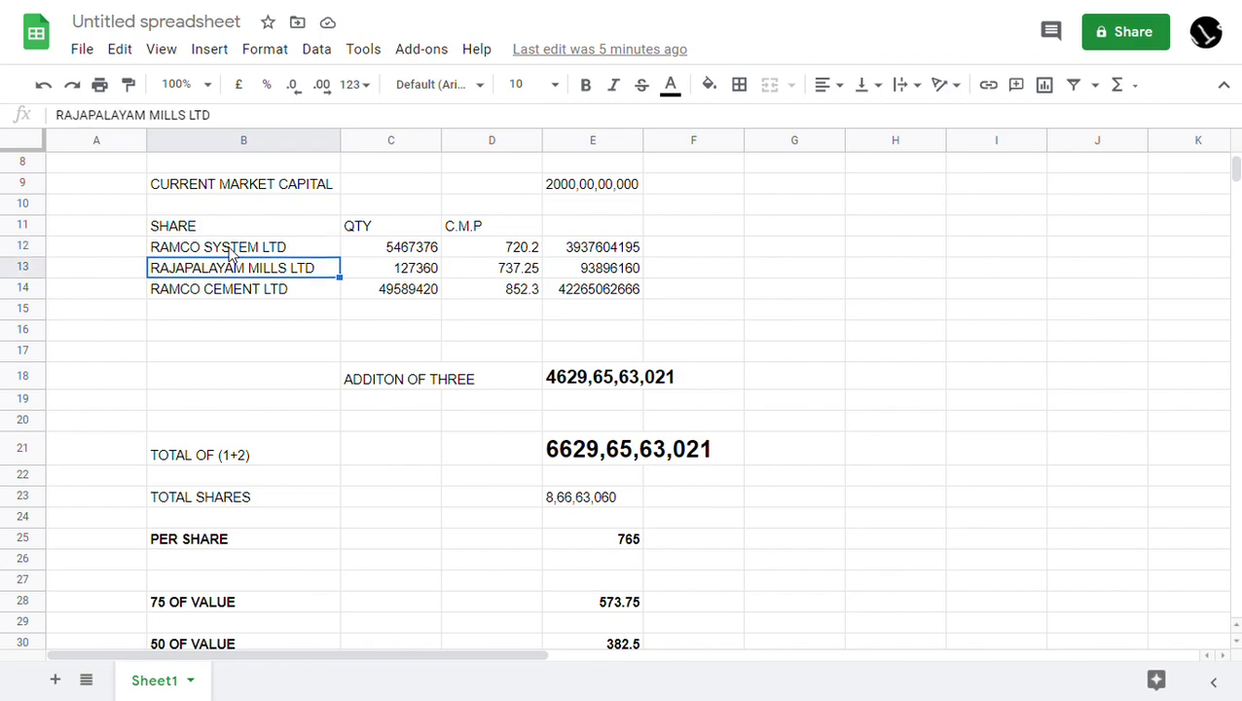
pyautogui.press('Right')
pyautogui.press('Right')
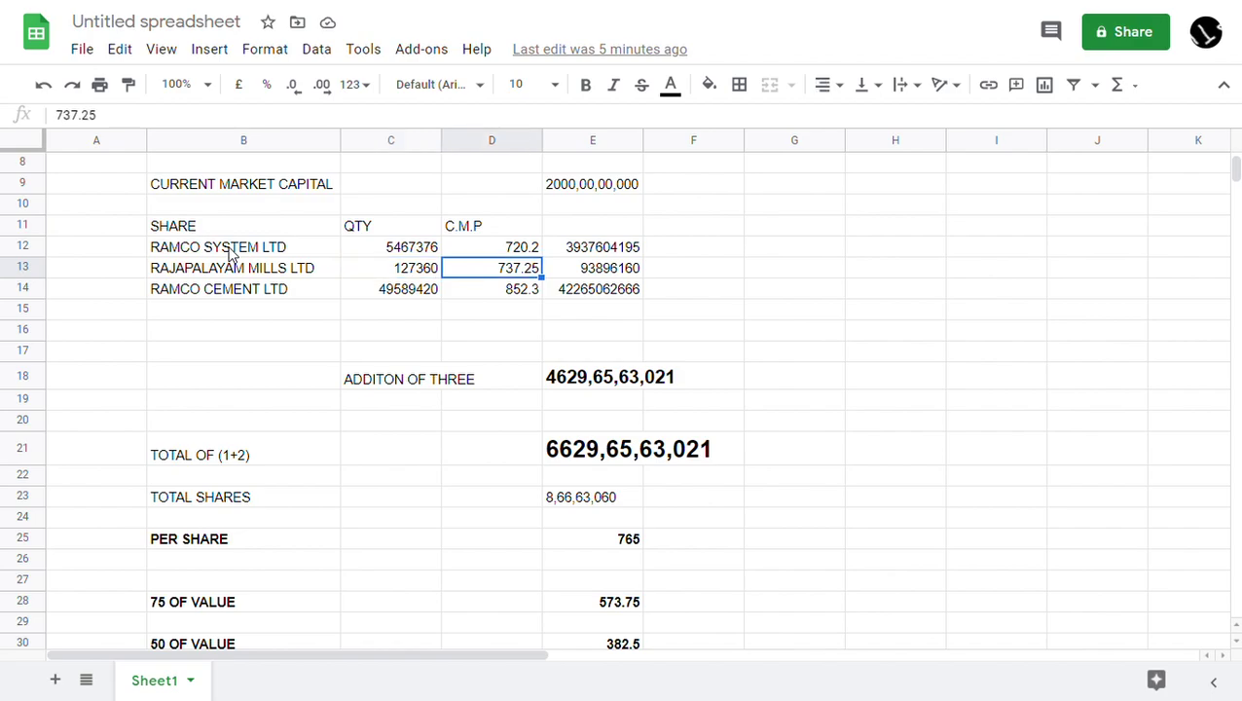
pyautogui.press('Right')
pyautogui.press('Left')
pyautogui.press('Left')
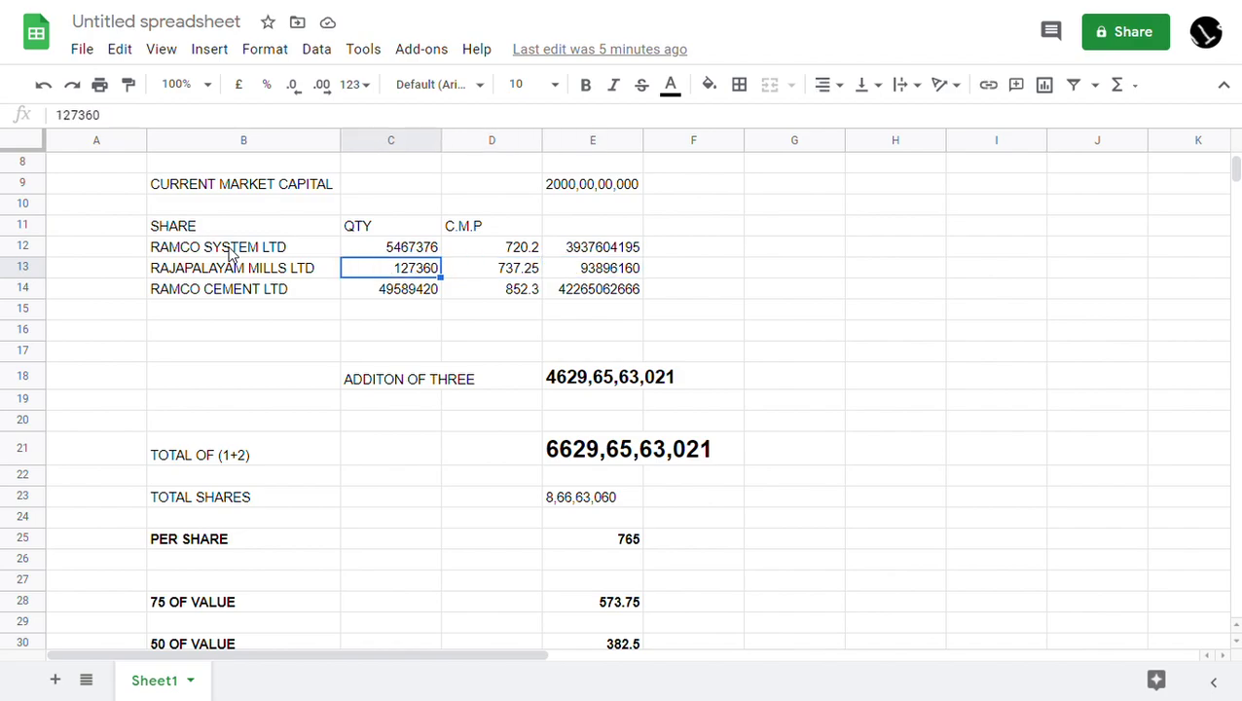
# - Examine the quantity, market price and value of the Ramco Cement Ltd holding in row 14
pyautogui.press('Left')
pyautogui.press('Down')
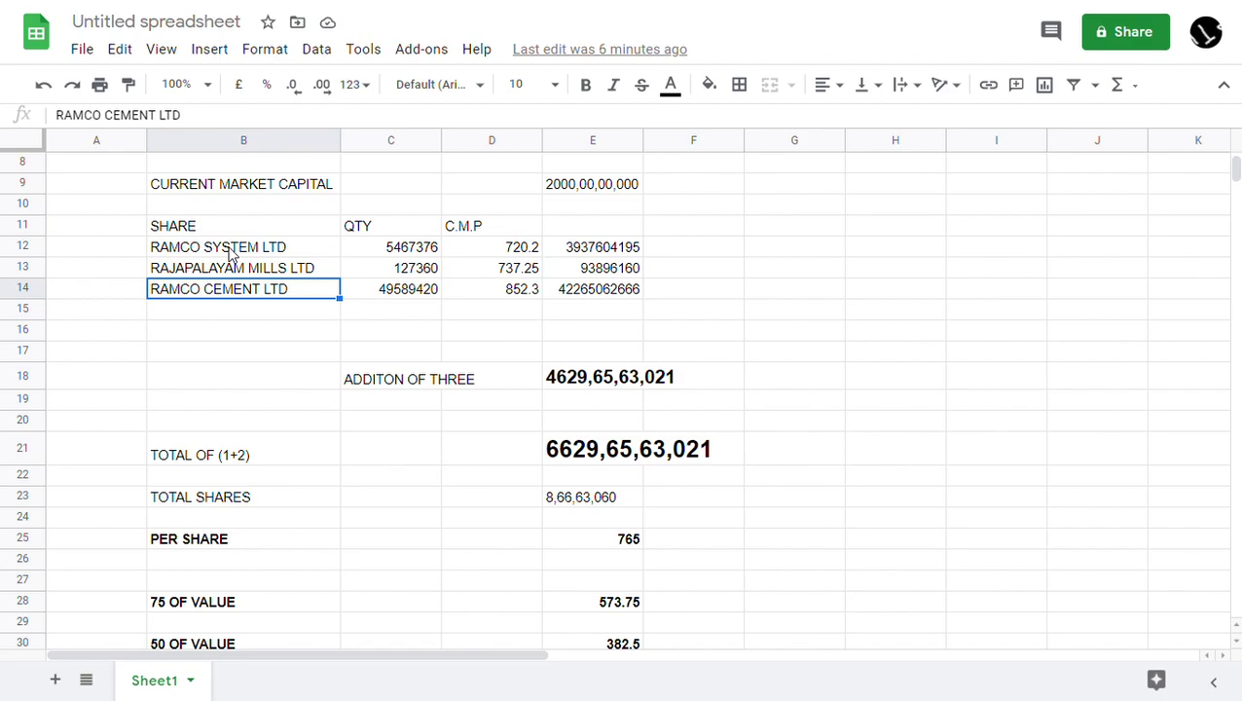
pyautogui.press('Right')
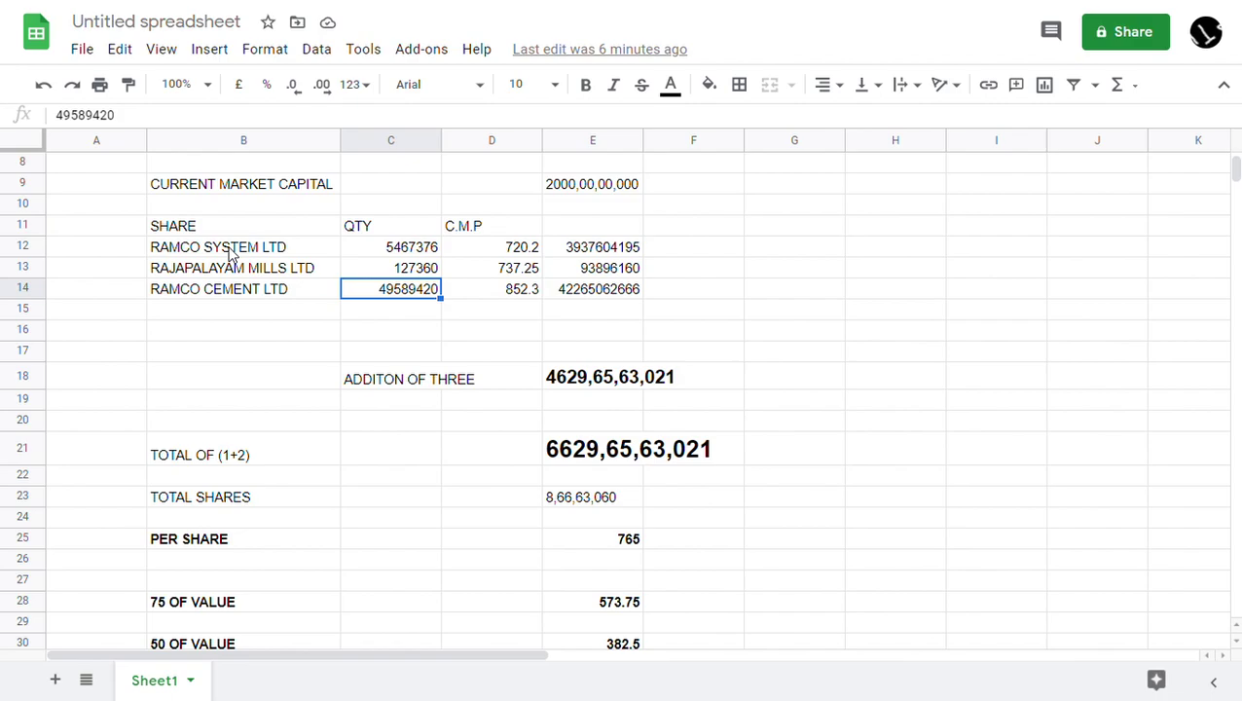
pyautogui.press('Right')
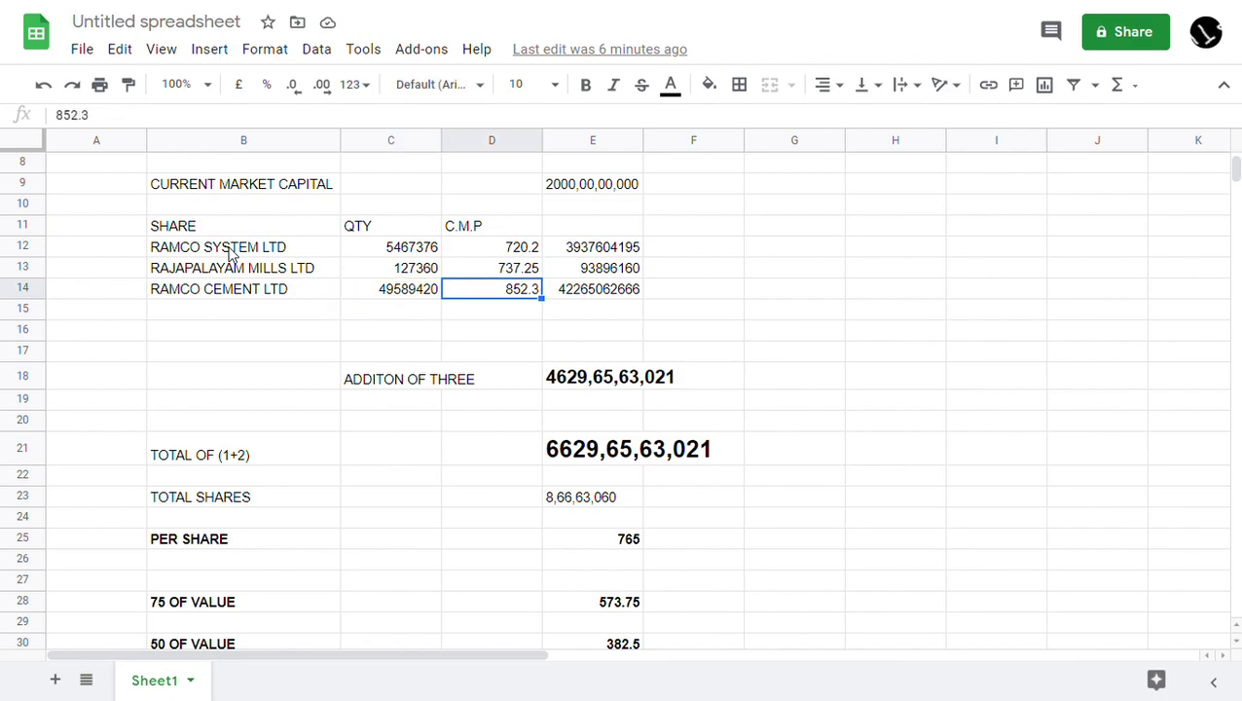
pyautogui.press('Right')
pyautogui.press('Left')
pyautogui.press('Left')
pyautogui.press('Left')
pyautogui.press('Left')
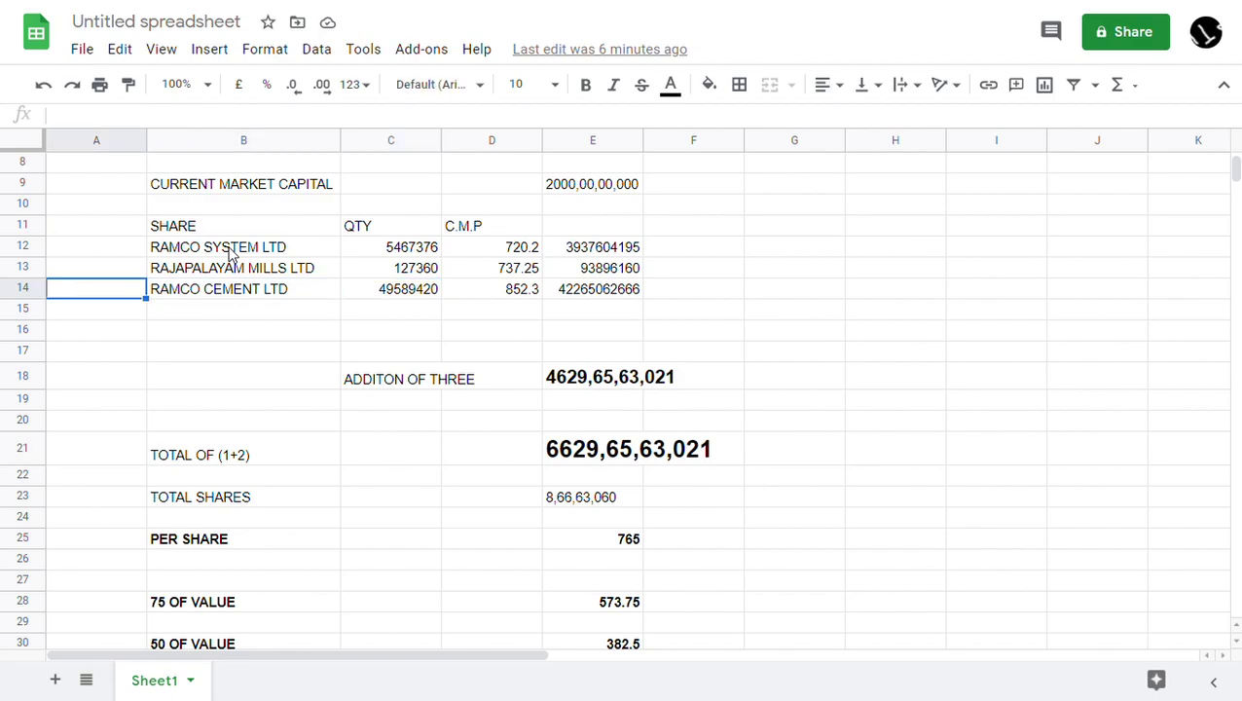
# - Examine the combined value of the three holdings in E18
pyautogui.press('Right')
pyautogui.press('Down')
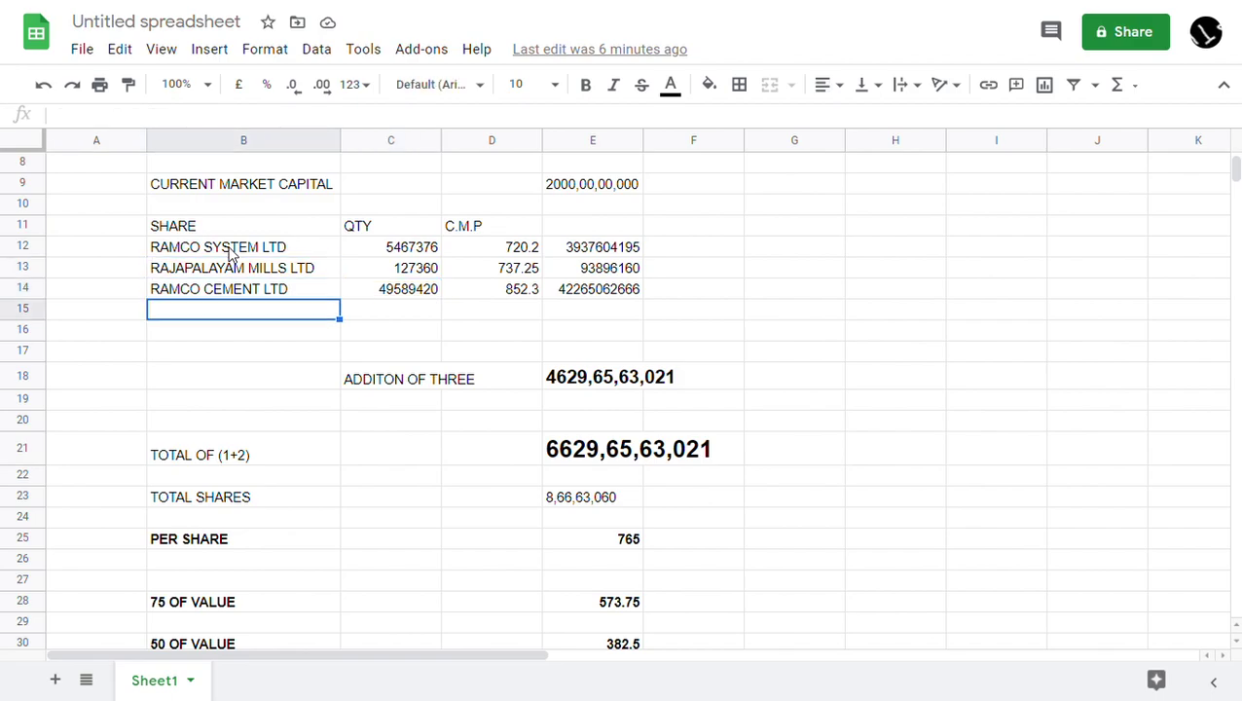
pyautogui.press('Right')
pyautogui.press('Down')
pyautogui.press('Down')
pyautogui.press('Down')
pyautogui.press('Right')
pyautogui.press('Right')
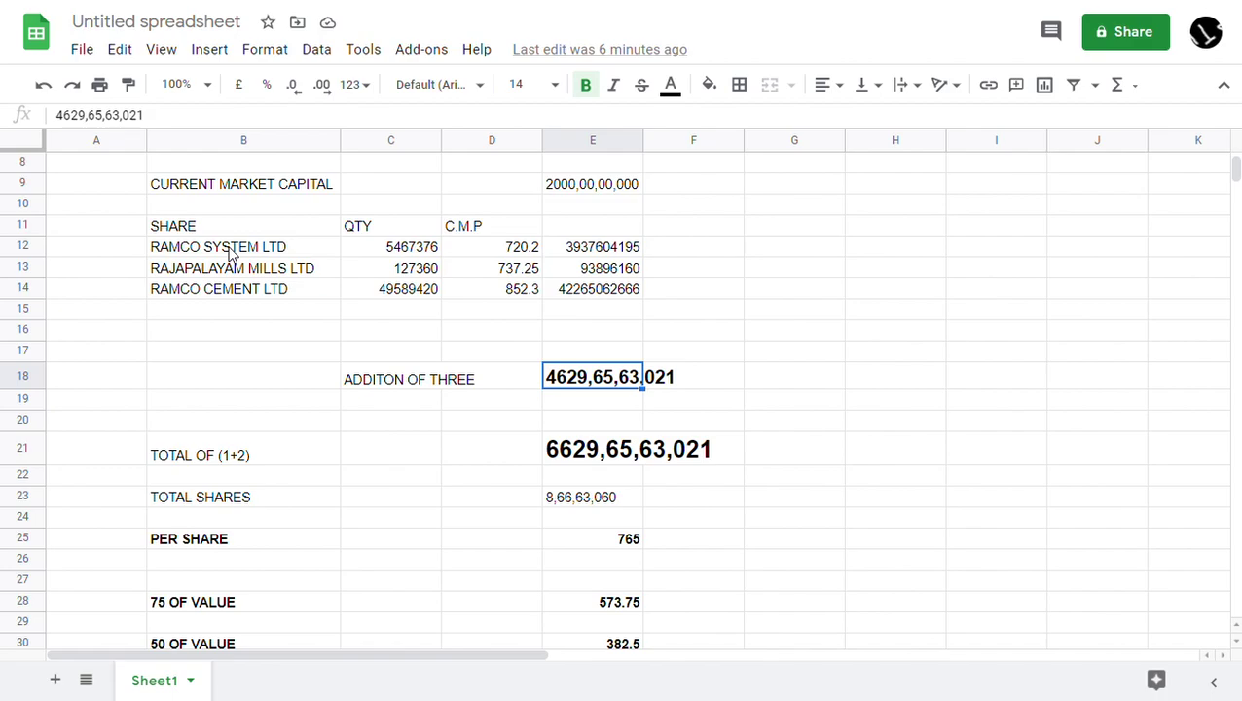
# - Trace back up to the current market capital, and examine the total of (1+2) in E21
pyautogui.press('Up')
pyautogui.press('Up')
pyautogui.press('Up')
pyautogui.press('Up')
pyautogui.press('Up')
pyautogui.press('Up')
pyautogui.press('Up')
pyautogui.press('Up')
pyautogui.press('Up')
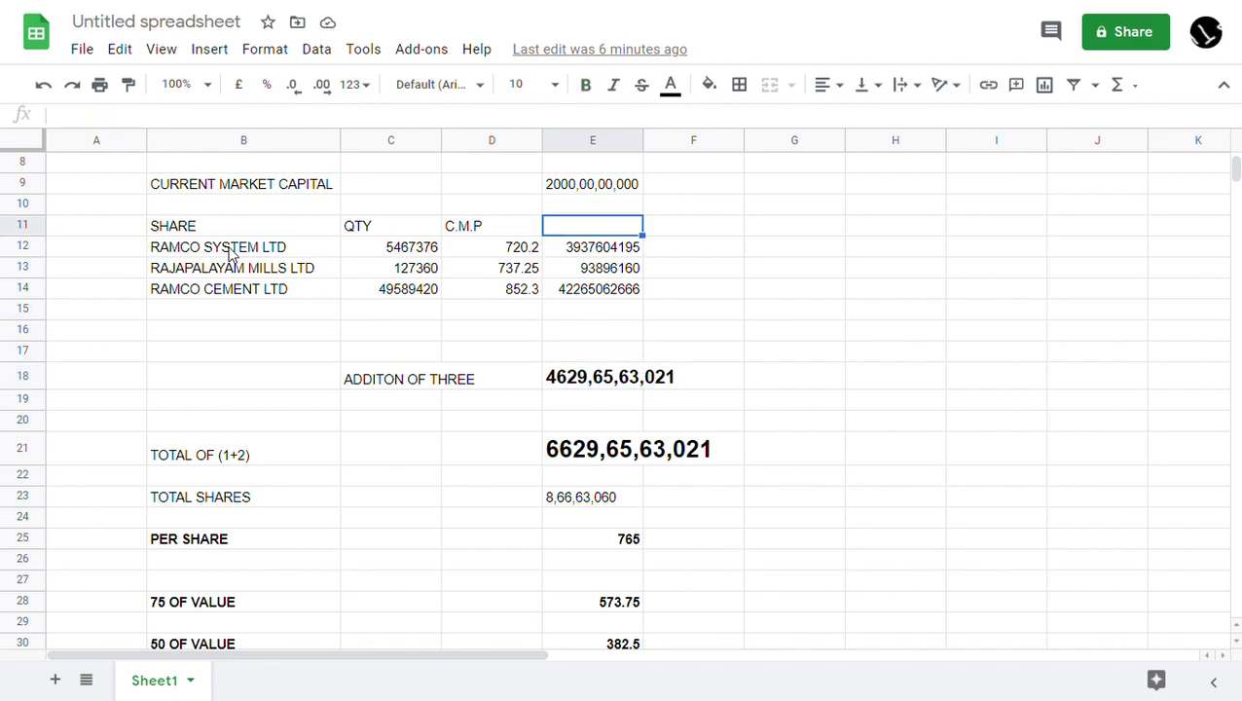
pyautogui.press('Down')
pyautogui.press('Down')
pyautogui.press('Down')
pyautogui.press('Down')
pyautogui.press('Down')
pyautogui.press('Down')
pyautogui.press('Down')
pyautogui.press('Down')
pyautogui.press('Down')
pyautogui.press('Down')
pyautogui.press('Down')
pyautogui.press('Down')
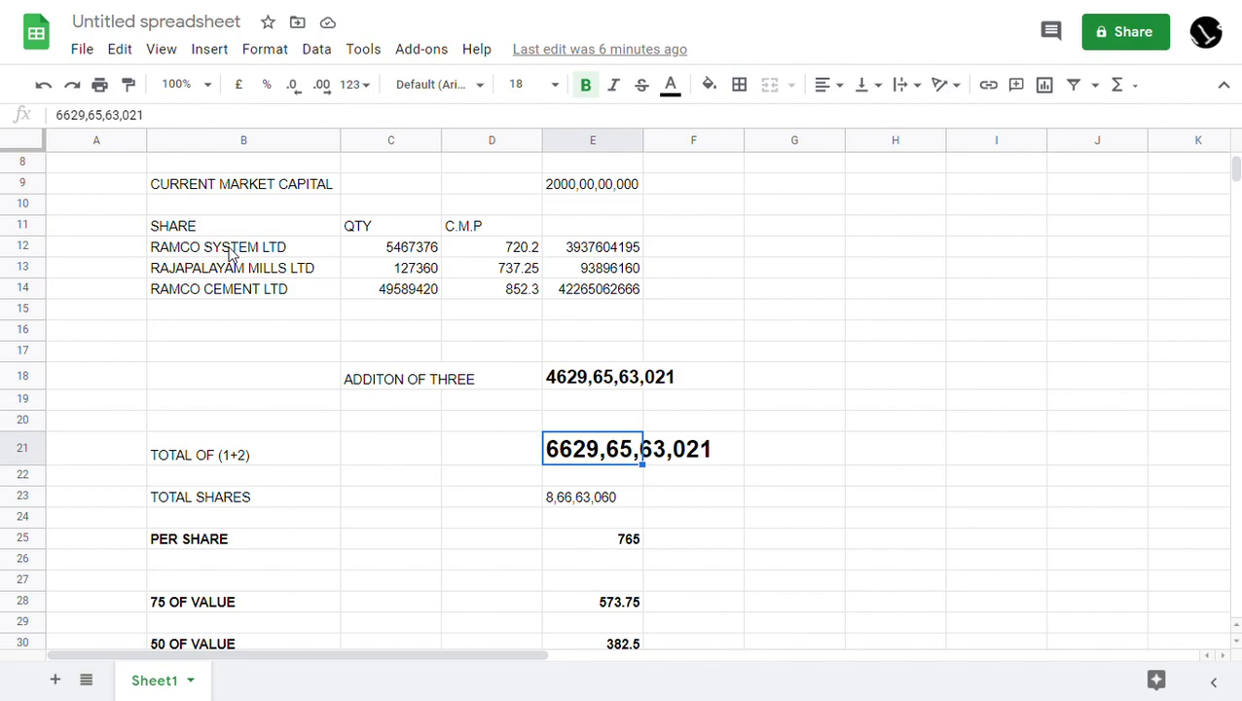
# - Examine the total number of shares in E23
pyautogui.press('Down')
pyautogui.press('Down')
pyautogui.press('Down')
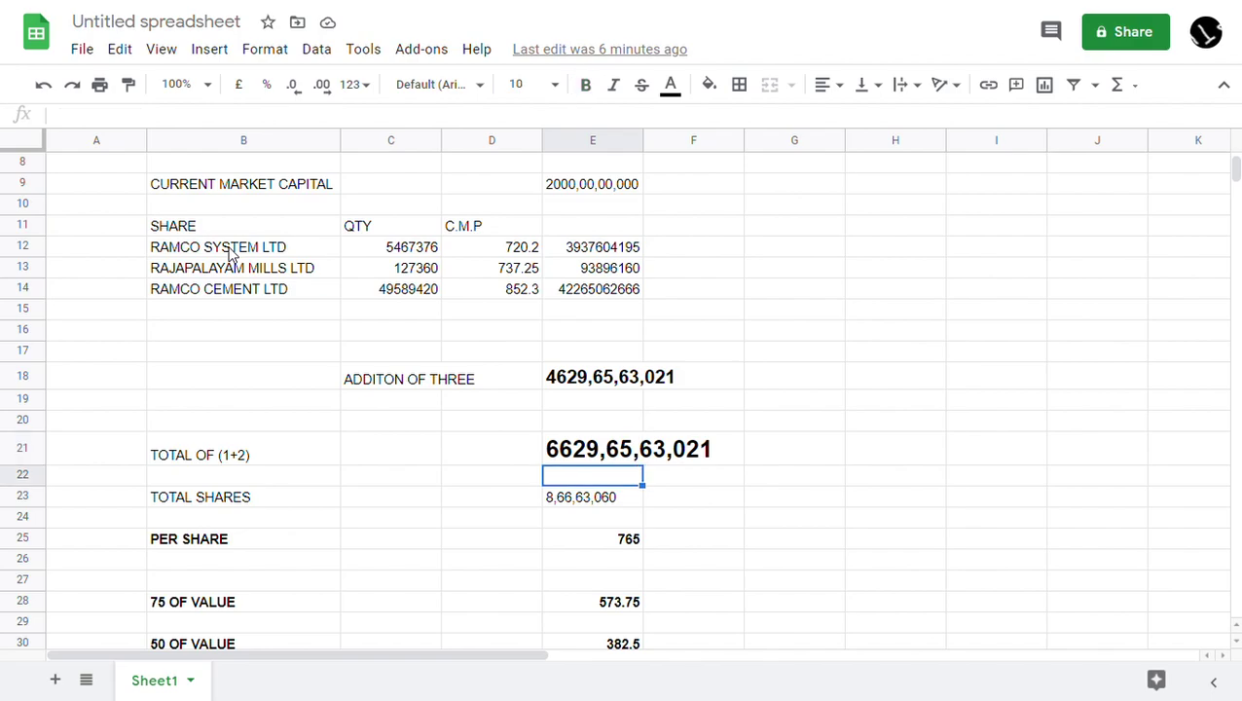
pyautogui.press('Up')
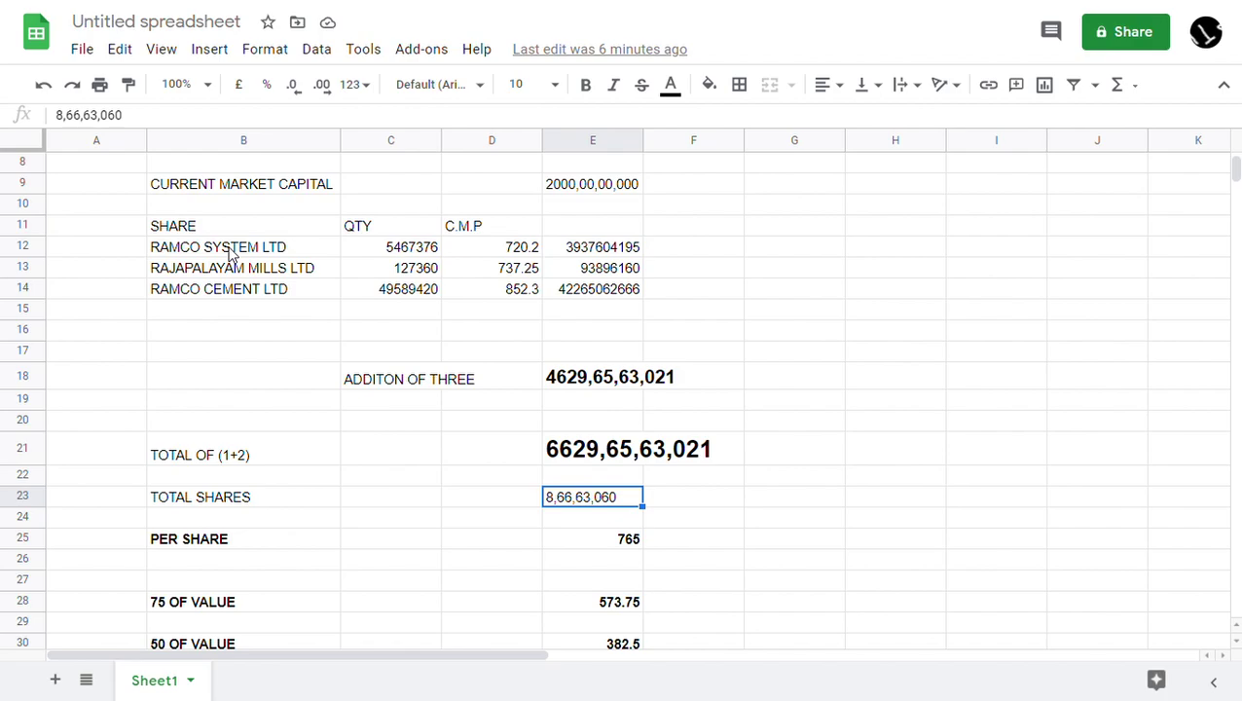
# - Examine the total of (1+2) in E21 again and the resulting per-share value in E25
pyautogui.press('Up')
pyautogui.press('Up')
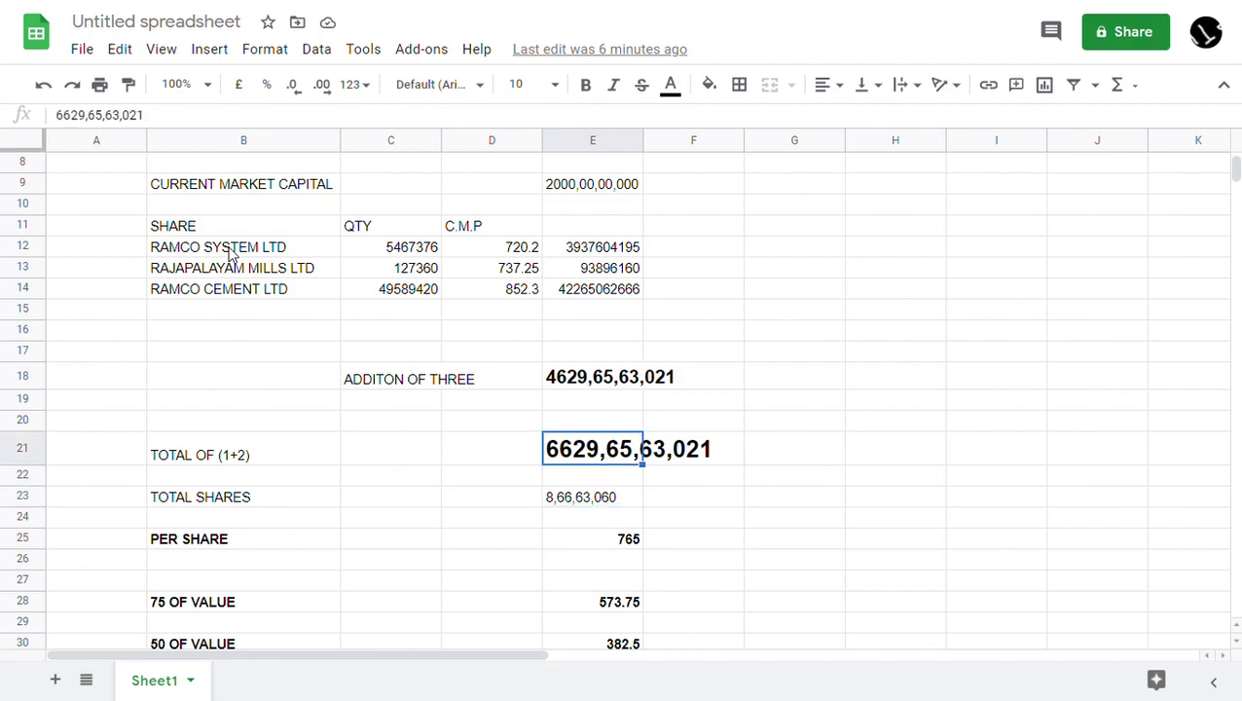
pyautogui.press('Down')
pyautogui.press('Down')
pyautogui.press('Down')
pyautogui.press('Down')
pyautogui.press('Down')
pyautogui.press('Up')
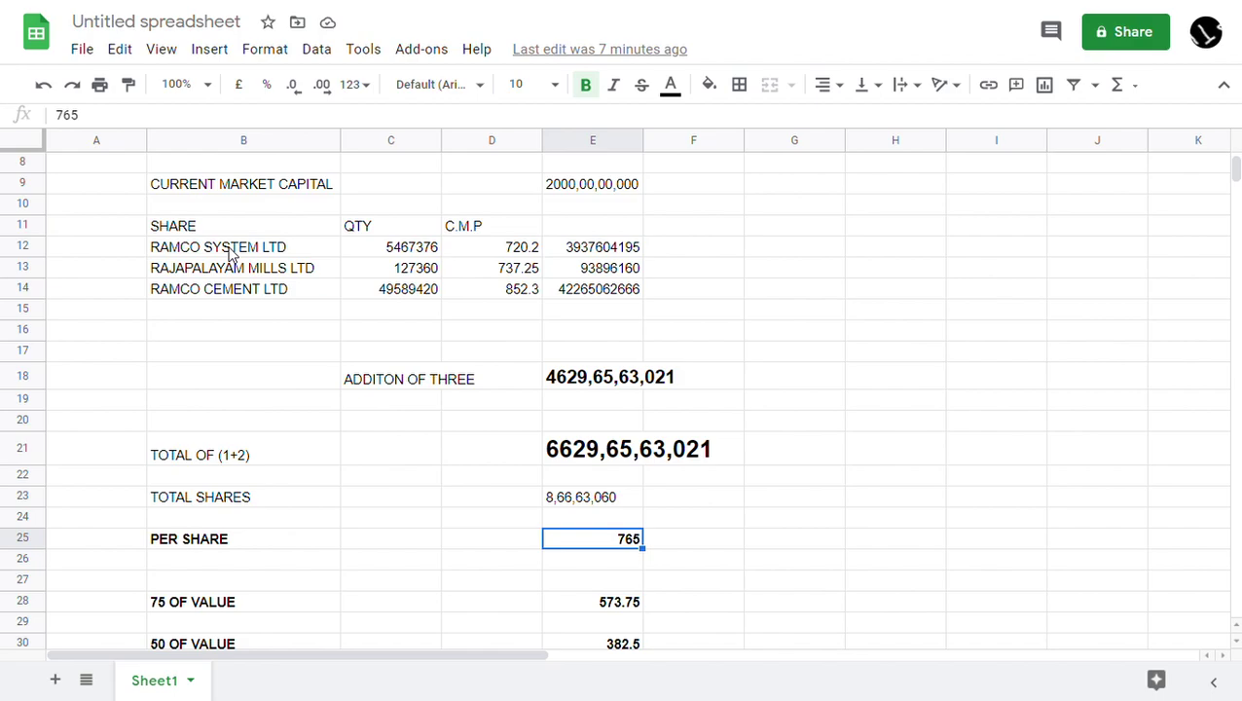
# - Compare the total of (1+2) and the total shares in E23 with the per-share value in E25
pyautogui.press('Up')
pyautogui.press('Down')
pyautogui.press('Down')
pyautogui.press('Up')
pyautogui.press('Down')
pyautogui.press('Up')
pyautogui.press('Up')
pyautogui.press('Up')
pyautogui.press('Up')
pyautogui.press('Up')
pyautogui.press('Down')
pyautogui.press('Down')
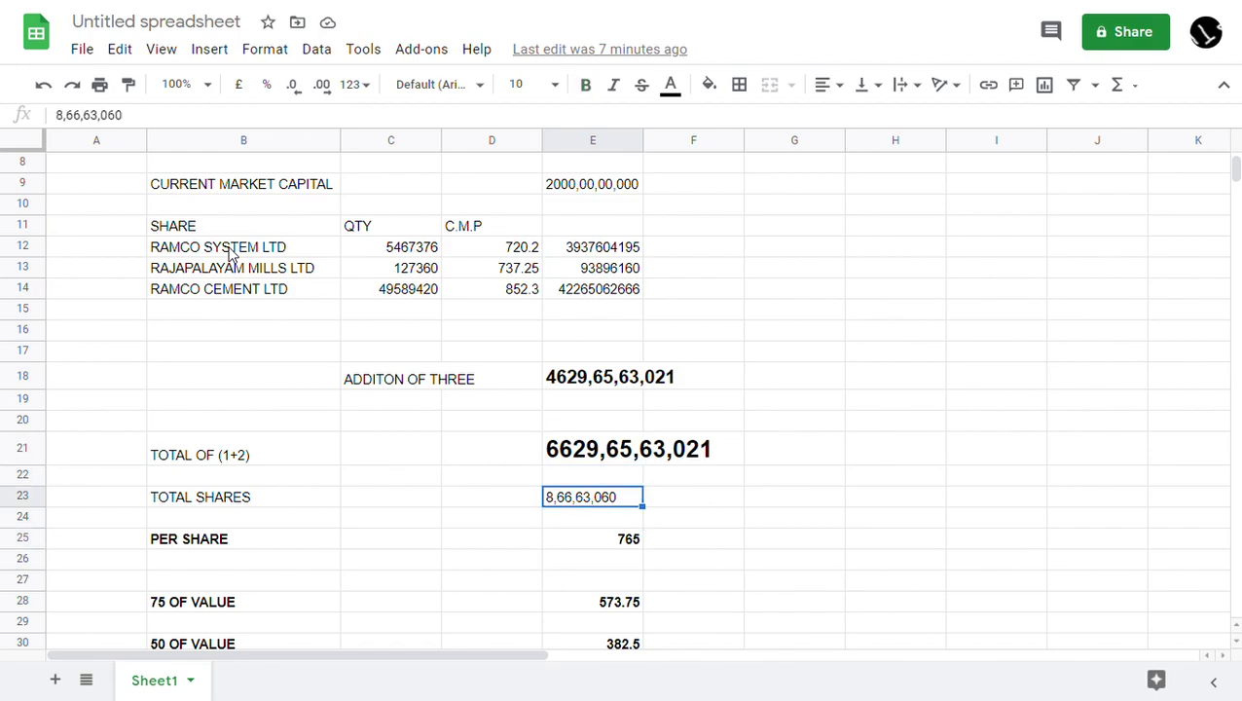
pyautogui.press('Down')
pyautogui.press('Down')
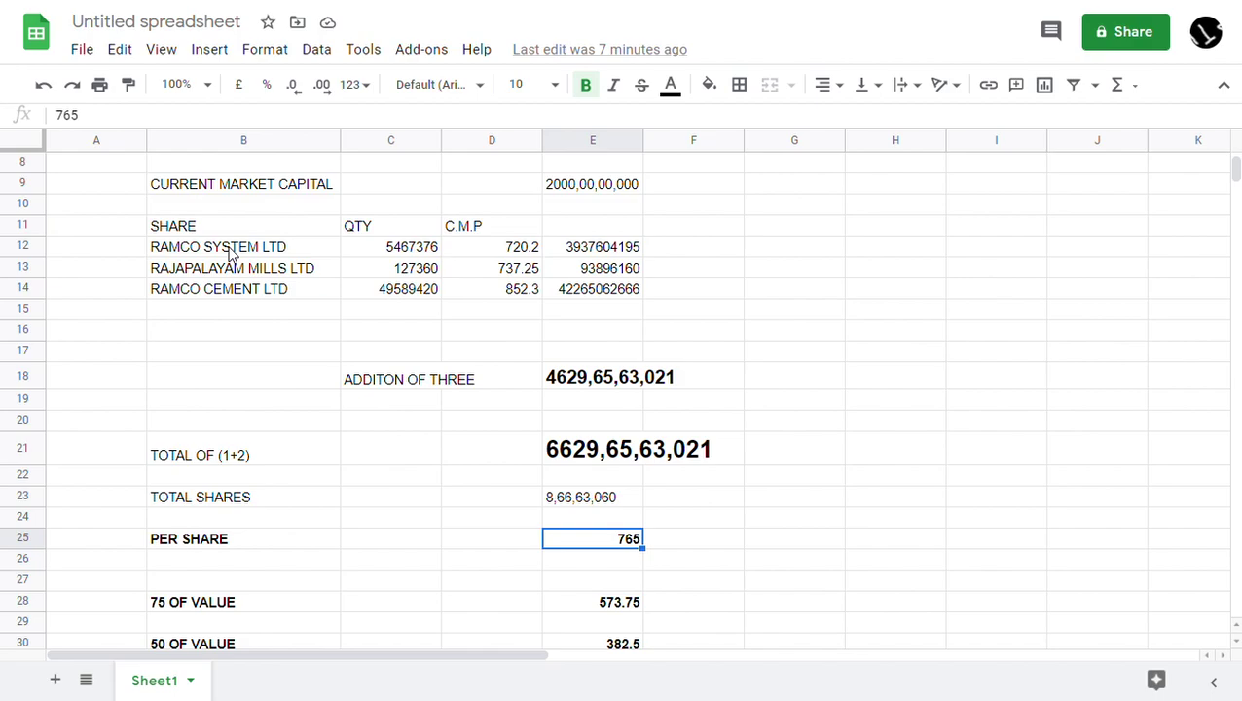
# - Examine the 75 OF VALUE row and its formula in E28
pyautogui.press('Down')
pyautogui.press('Down')
pyautogui.press('Down')
pyautogui.press('Down')
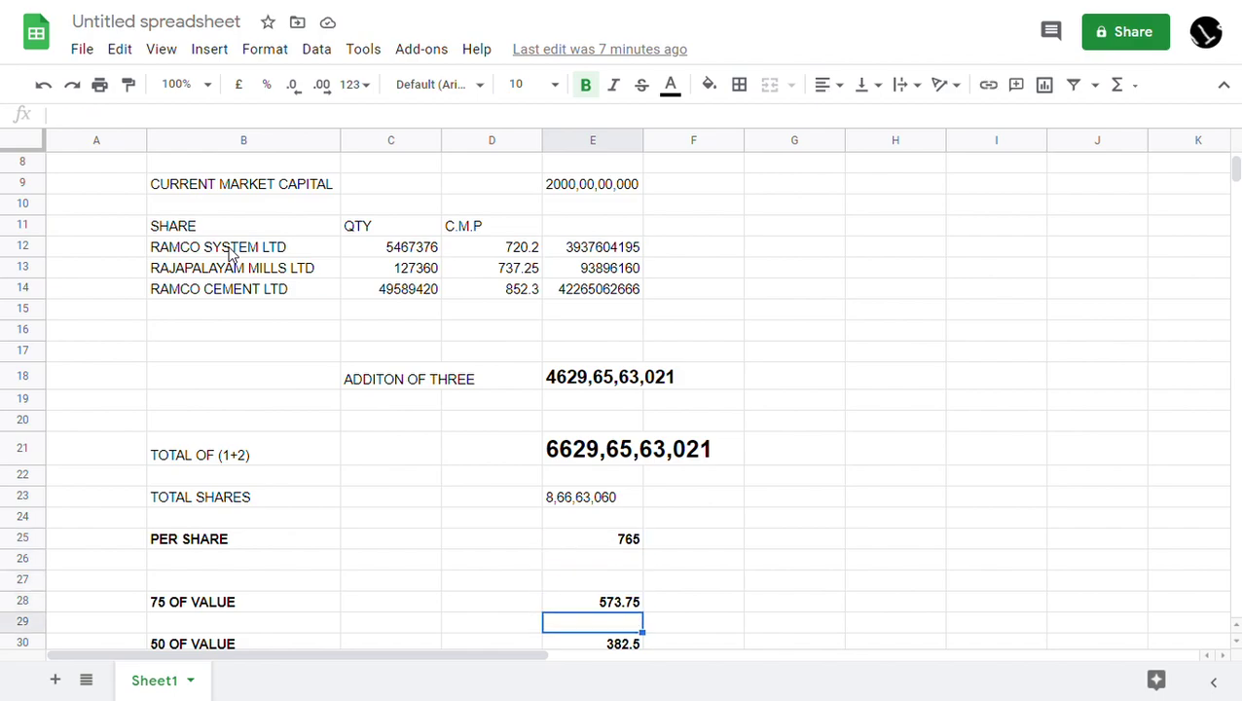
pyautogui.press('Left')
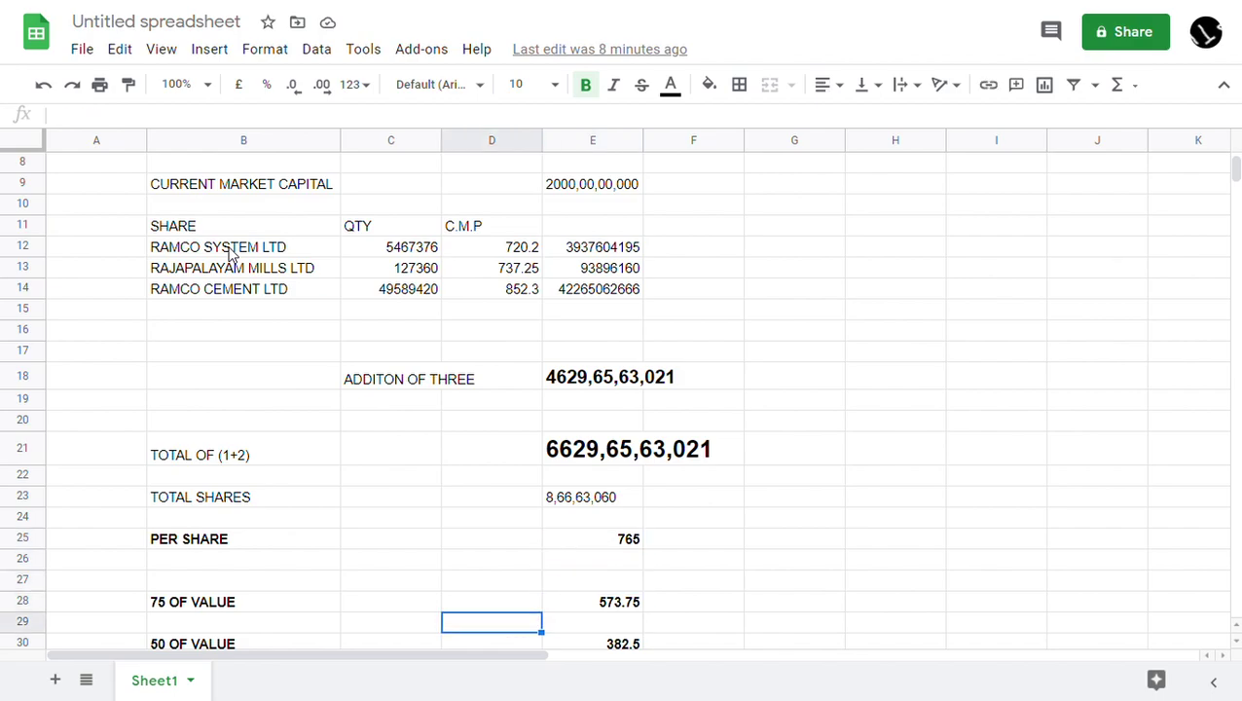
pyautogui.press('Left')
pyautogui.press('Left')
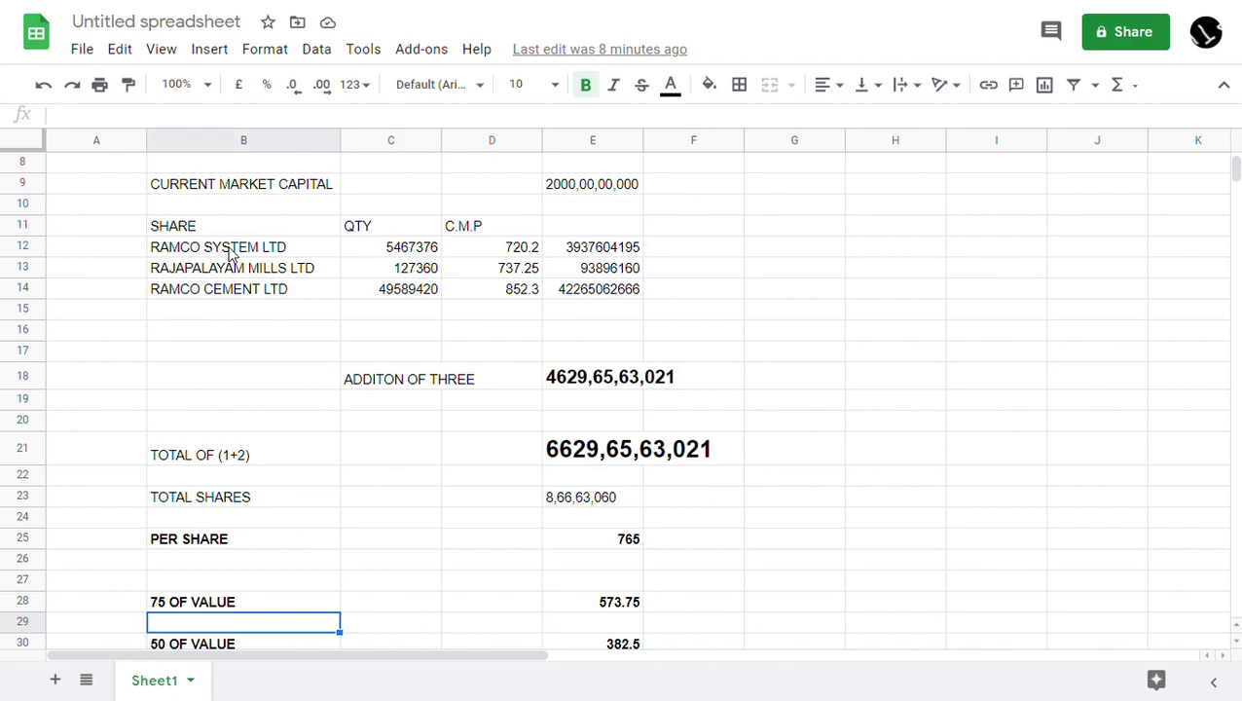
pyautogui.press('Up')
pyautogui.press('Right')
pyautogui.press('Right')
pyautogui.press('Right')
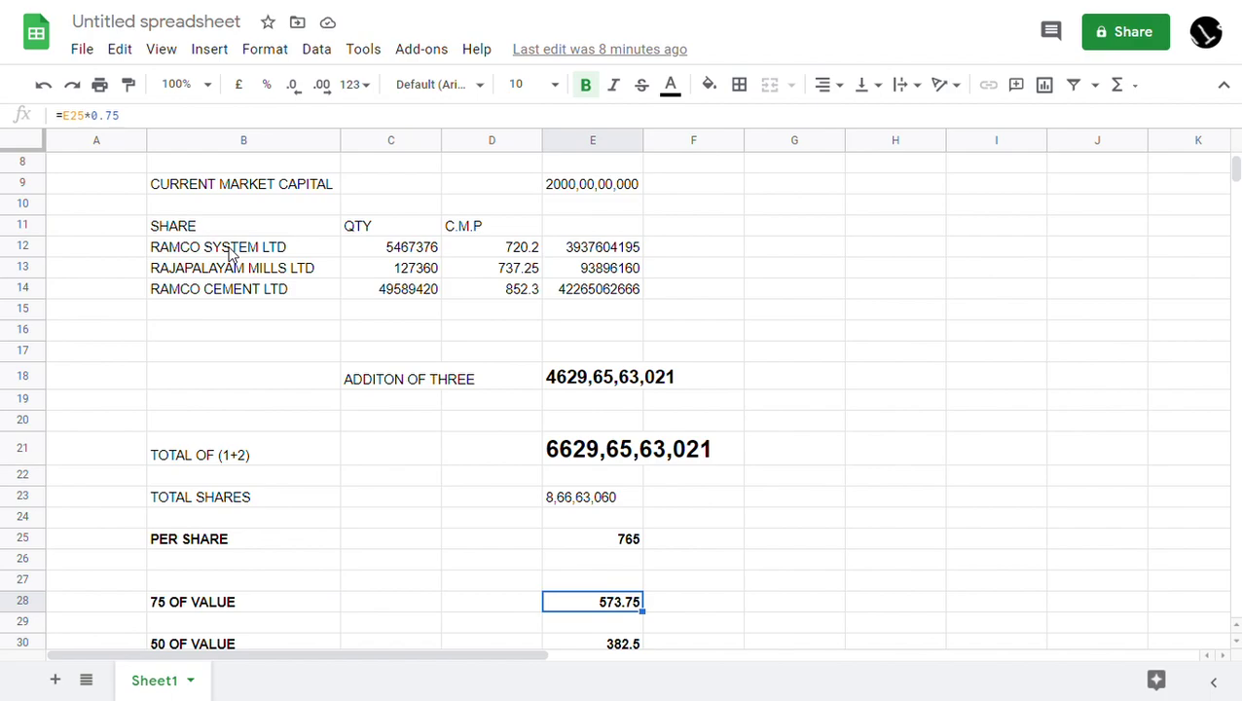
# - Examine the 50 OF VALUE row and its formula in E30
pyautogui.press('Down')
pyautogui.press('Down')
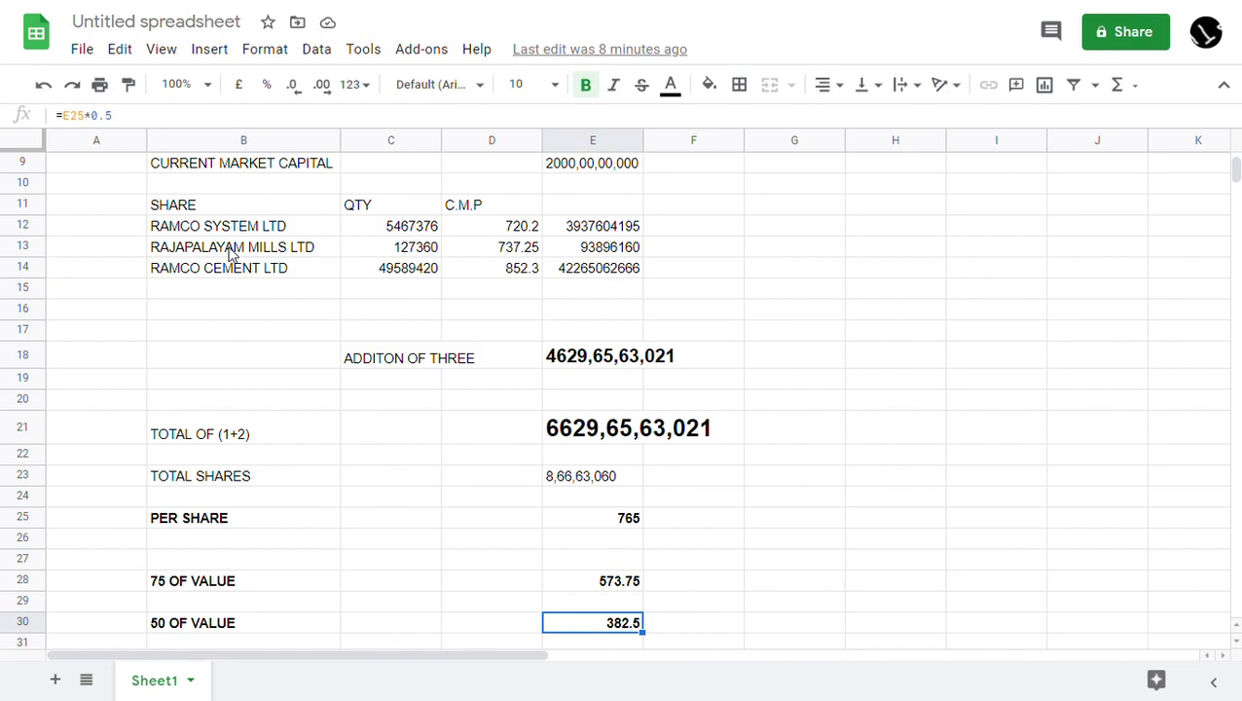
pyautogui.press('Left')
pyautogui.press('Left')
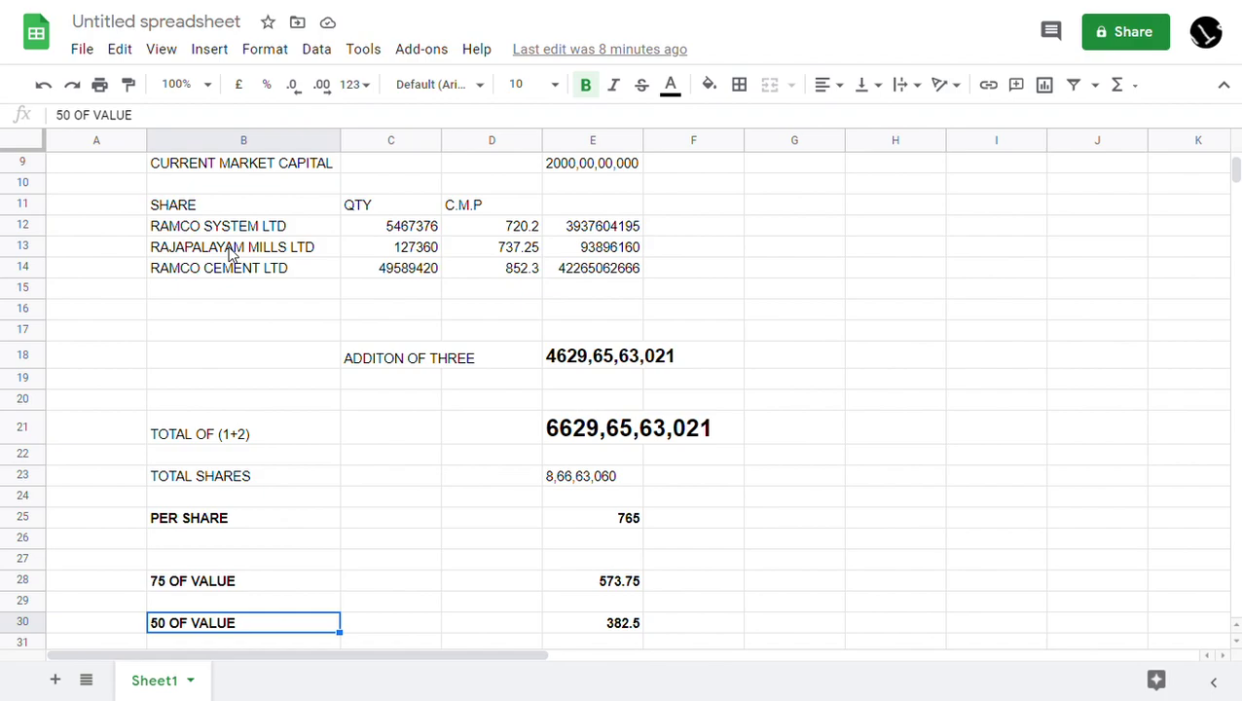
pyautogui.press('Right')
pyautogui.press('Right')
pyautogui.press('Right')
pyautogui.press('Right')
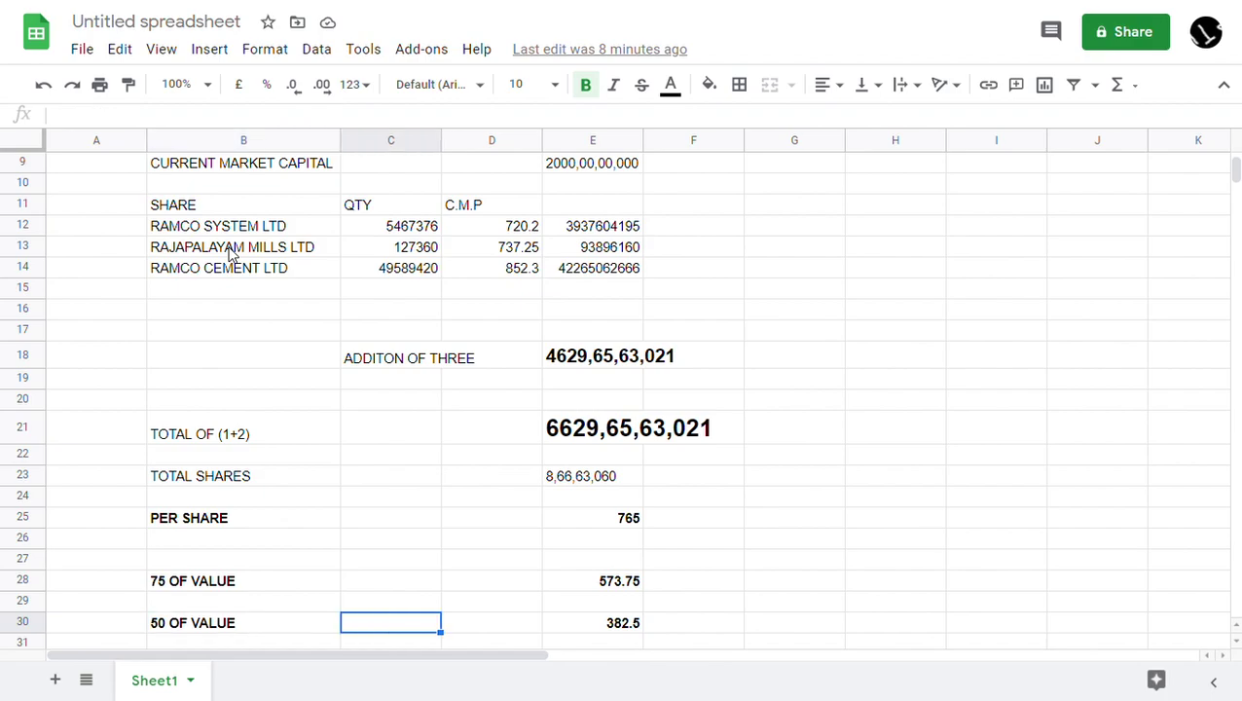
pyautogui.press('Left')
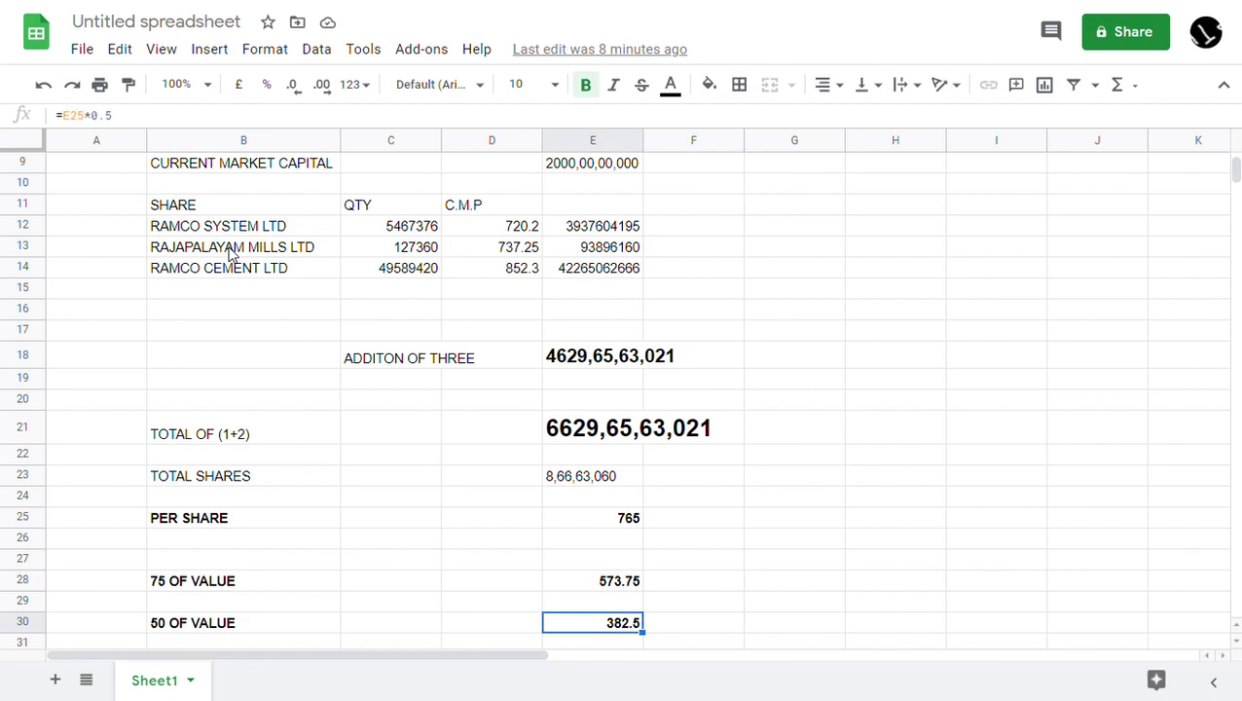
# - Examine the current market price in E32 and the gain value in E34
pyautogui.press('Down')
pyautogui.press('Down')
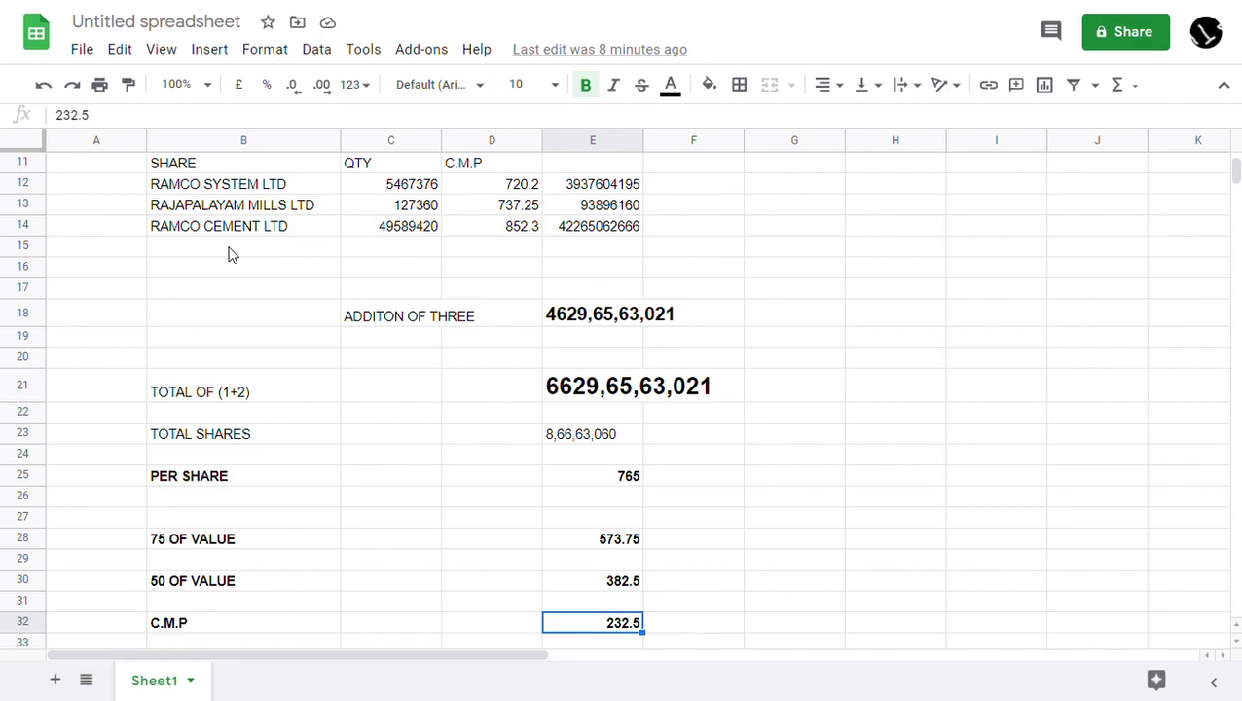
pyautogui.press('Down')
pyautogui.press('Down')
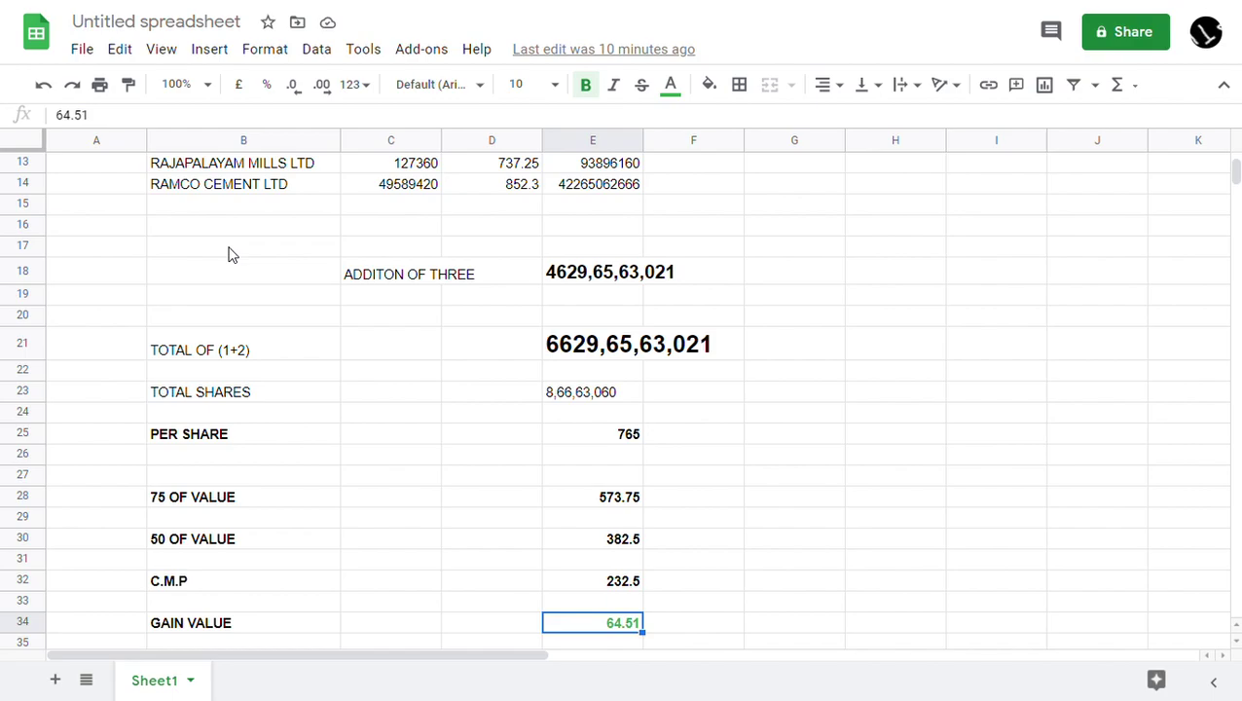
# - Trace the valuation from the gain value back up to the sheet's heading, and examine the Ramco System Ltd value in E12
pyautogui.press('Up')
pyautogui.press('Up')
pyautogui.press('Up')
pyautogui.press('Up')
pyautogui.press('Up')
pyautogui.press('Up')
pyautogui.press('Up')
pyautogui.press('Up')
pyautogui.press('Up')
pyautogui.press('Up')
pyautogui.press('Up')
pyautogui.press('Up')
pyautogui.press('Up')
pyautogui.press('Up')
pyautogui.press('Up')
pyautogui.press('Up')
pyautogui.press('Up')
pyautogui.press('Up')
pyautogui.press('Up')
pyautogui.press('Up')
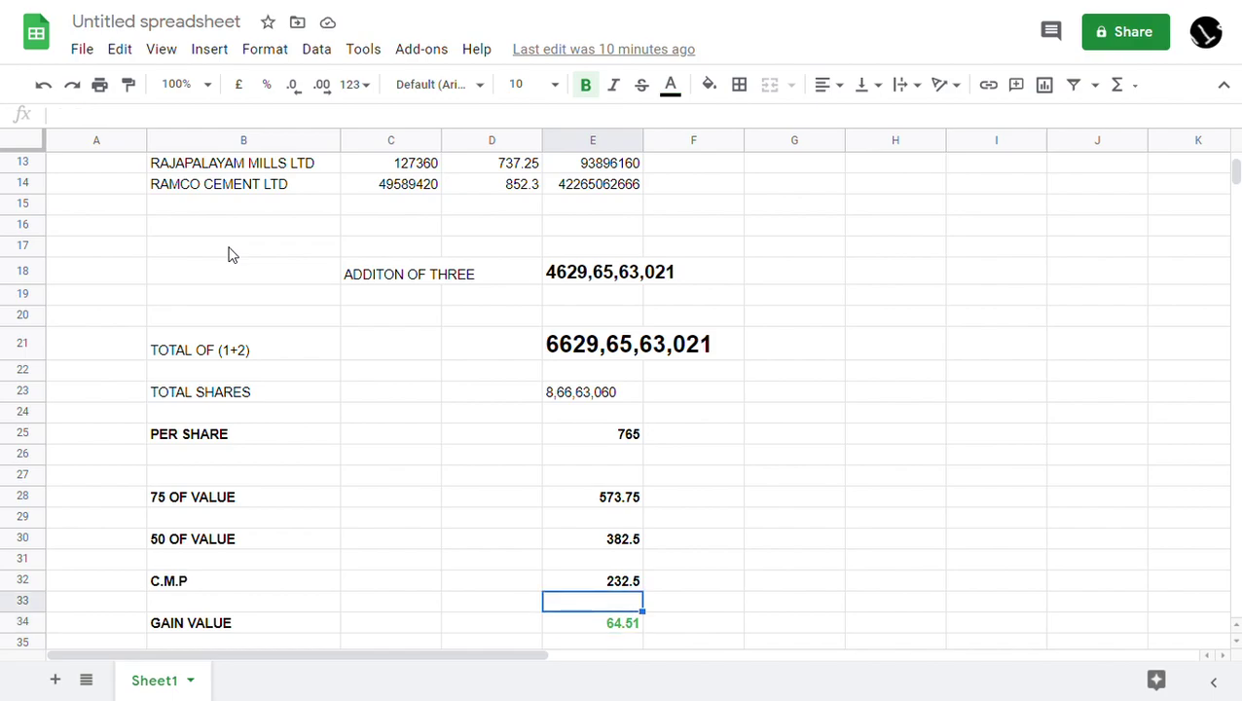
pyautogui.press('Down')
pyautogui.press('Down')
pyautogui.press('Down')
pyautogui.press('Down')
pyautogui.press('Down')
pyautogui.press('Down')
pyautogui.press('Down')
pyautogui.press('Down')
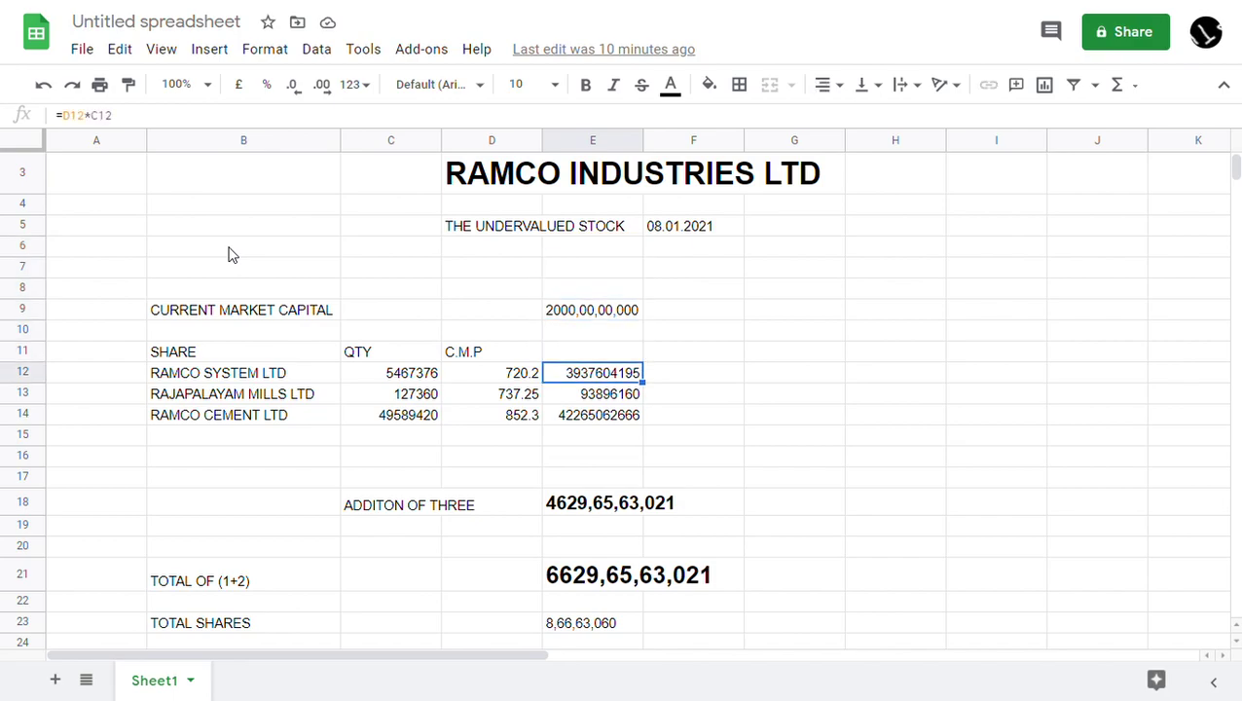